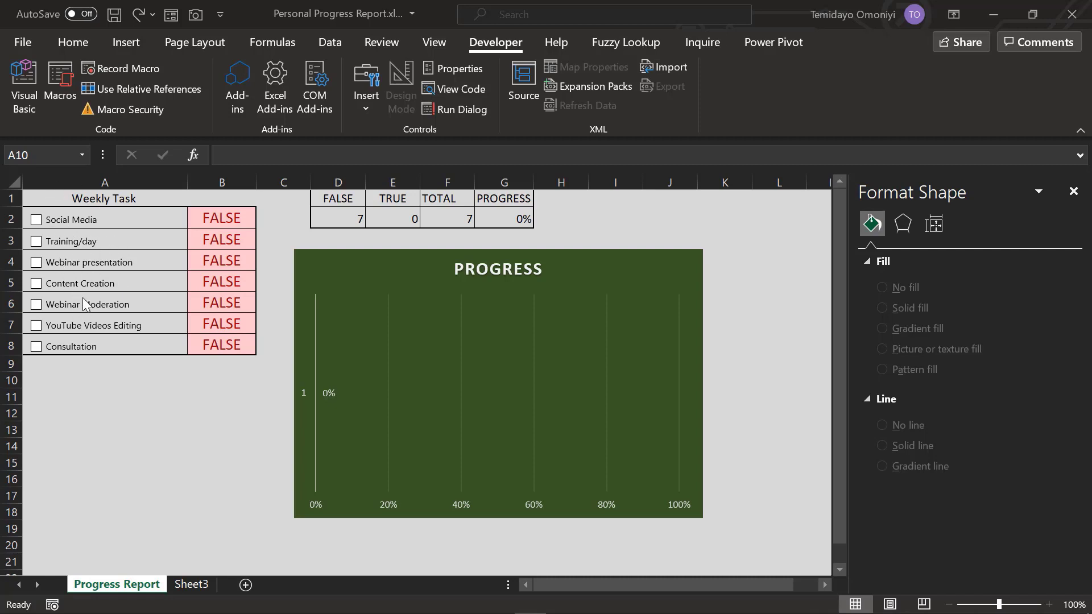
# - Tick all seven task checkboxes in A2:A8, from Social Media through Consultation
pyautogui.click(36, 221)
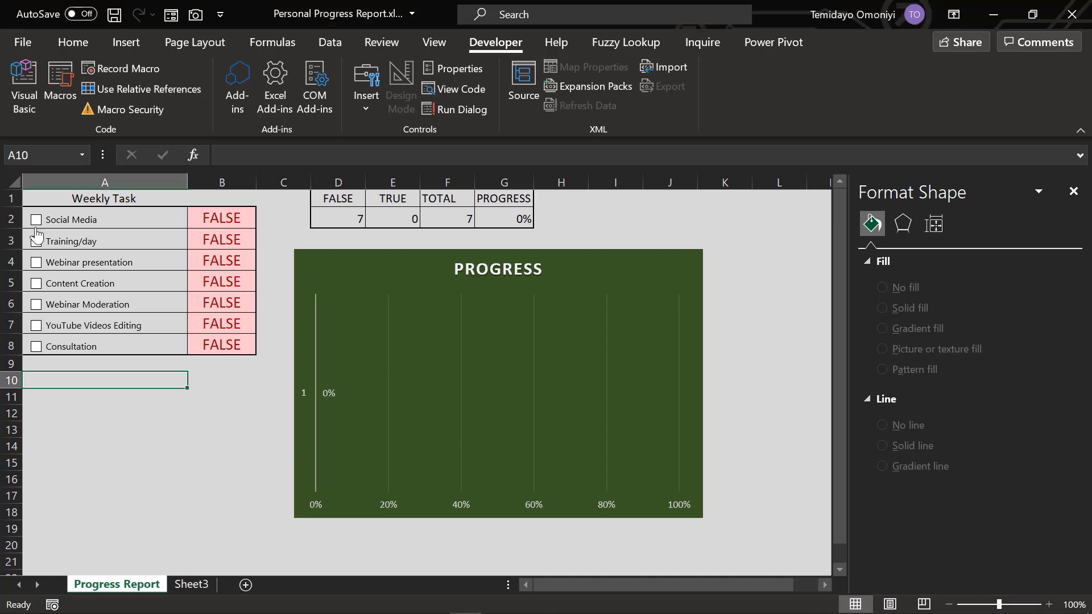
pyautogui.click(35, 221)
pyautogui.click(36, 245)
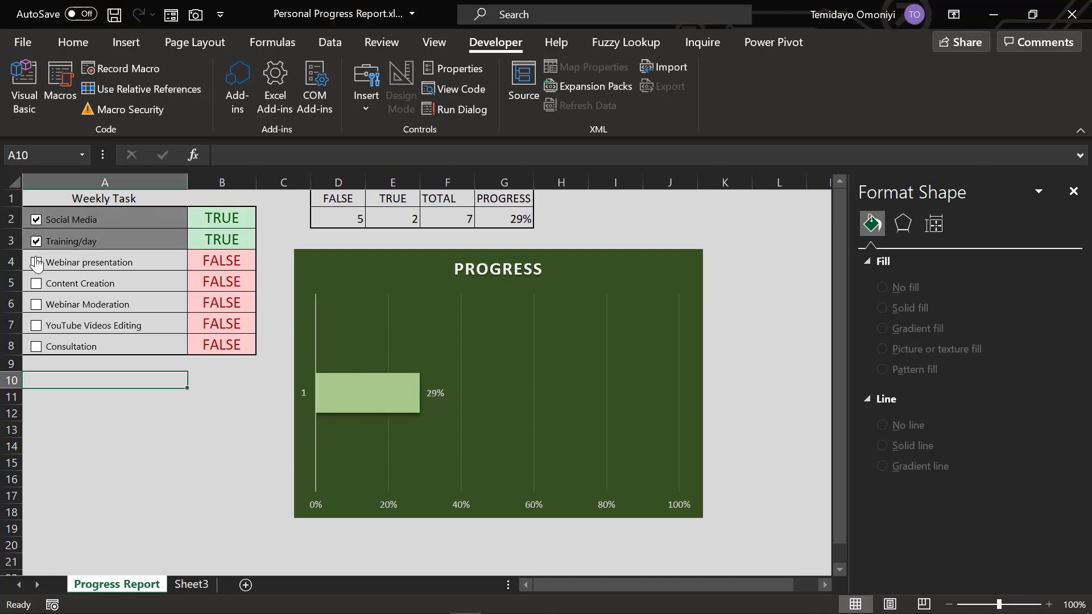
pyautogui.click(35, 262)
pyautogui.click(37, 284)
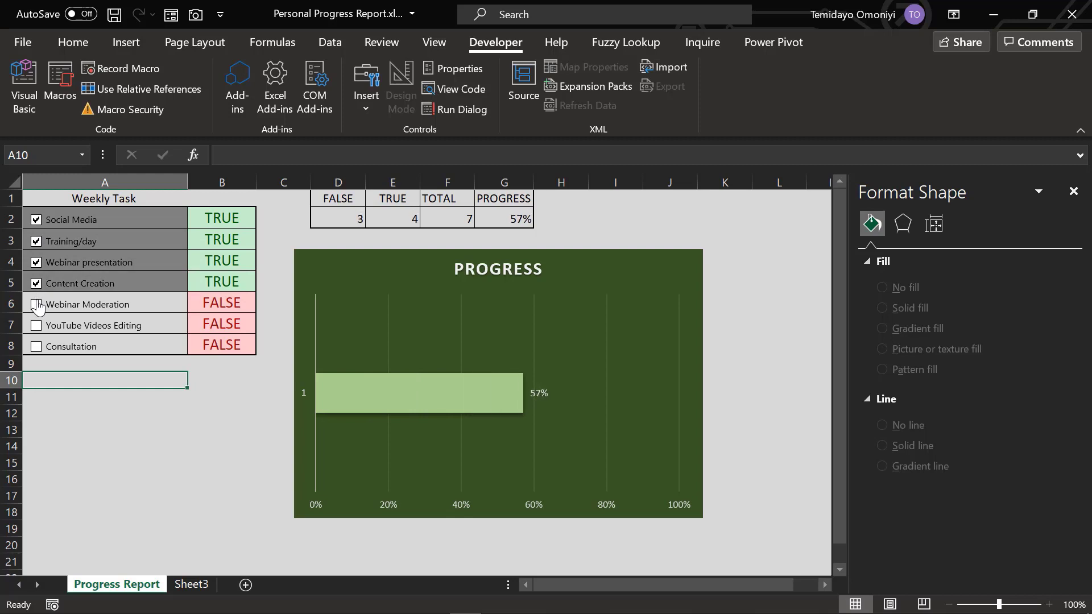
pyautogui.click(36, 304)
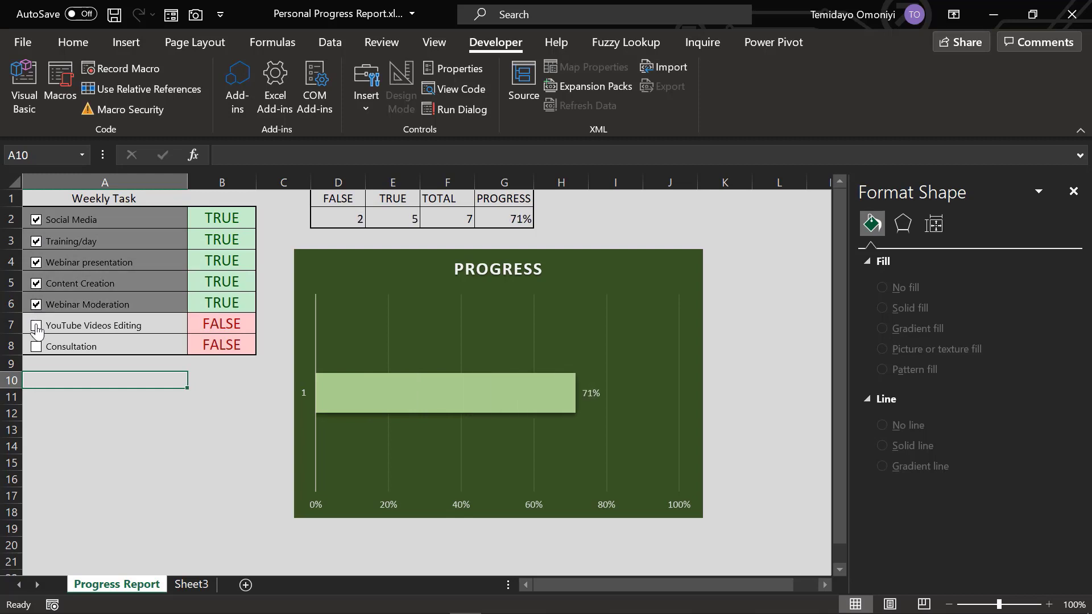
pyautogui.click(36, 325)
pyautogui.click(36, 347)
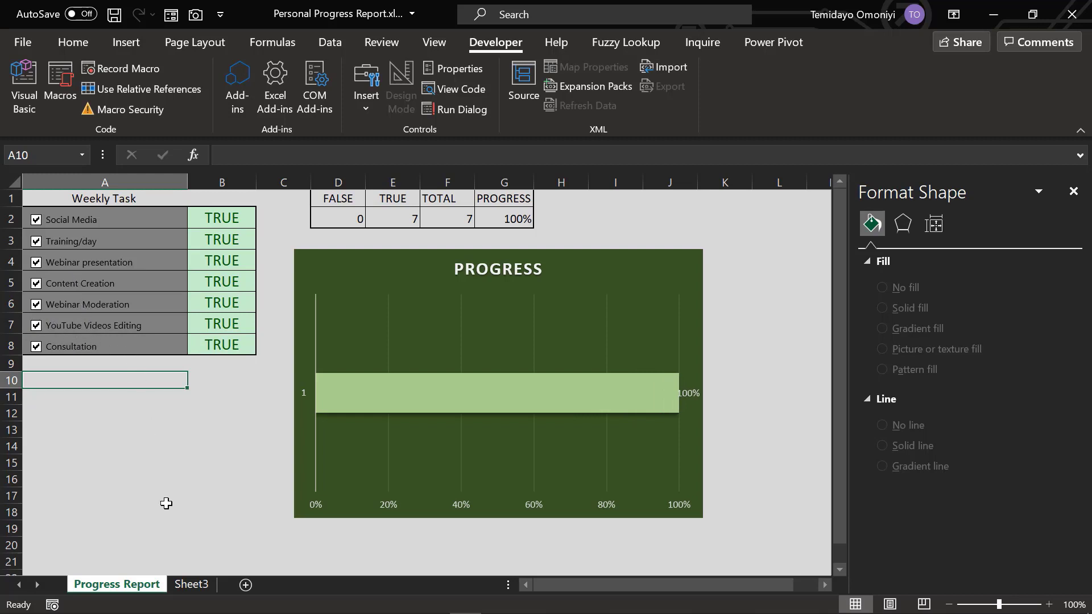
# - Switch to Sheet3 and confirm Developer is enabled under Customize the Ribbon, without changing anything
pyautogui.click(183, 585)
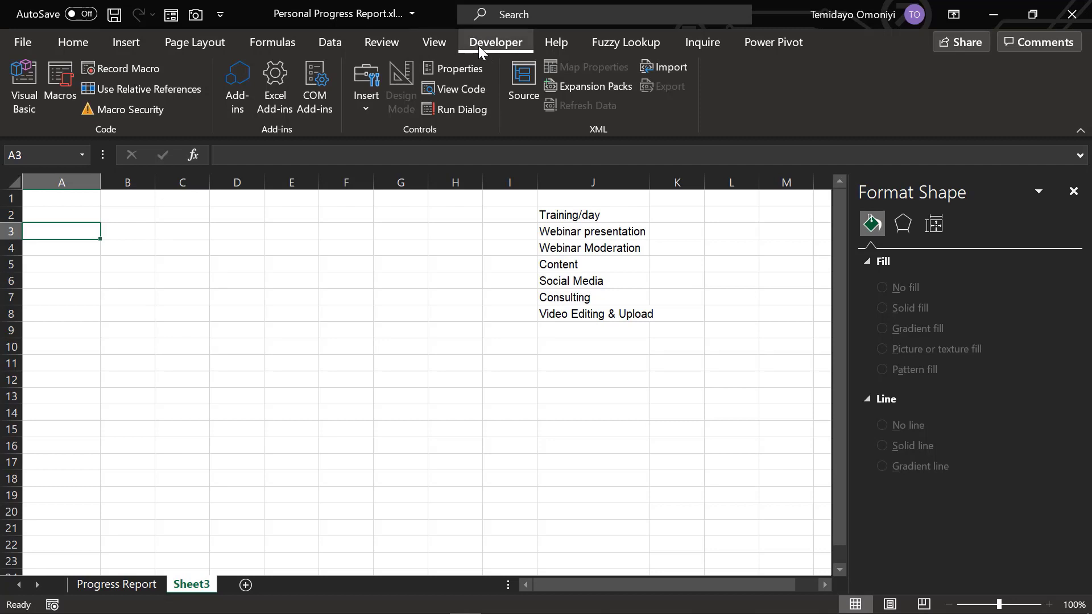
pyautogui.click(84, 40)
pyautogui.rightClick(84, 39)
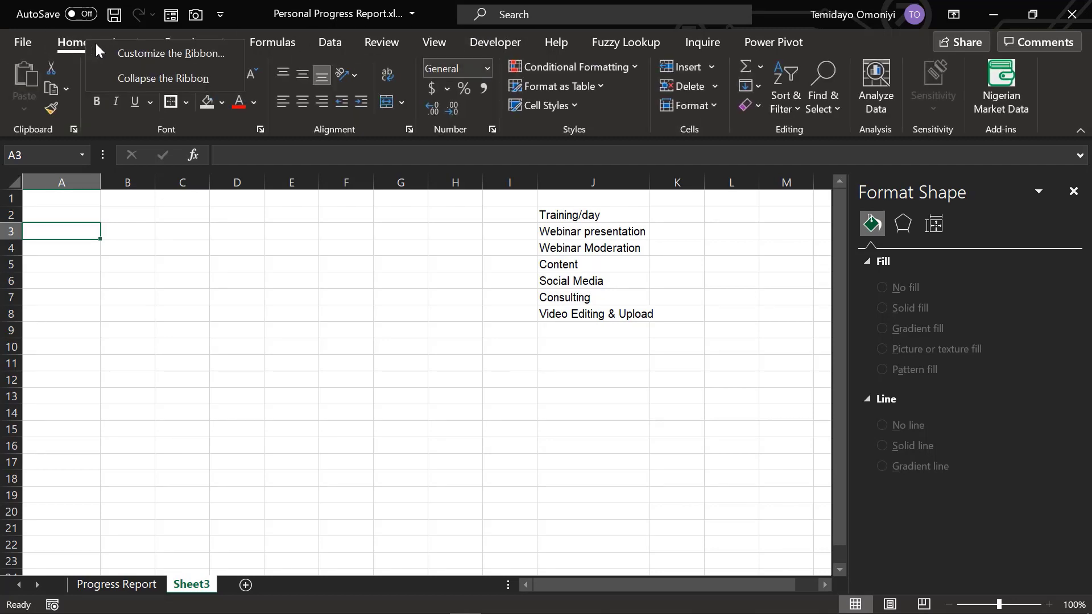
pyautogui.click(120, 52)
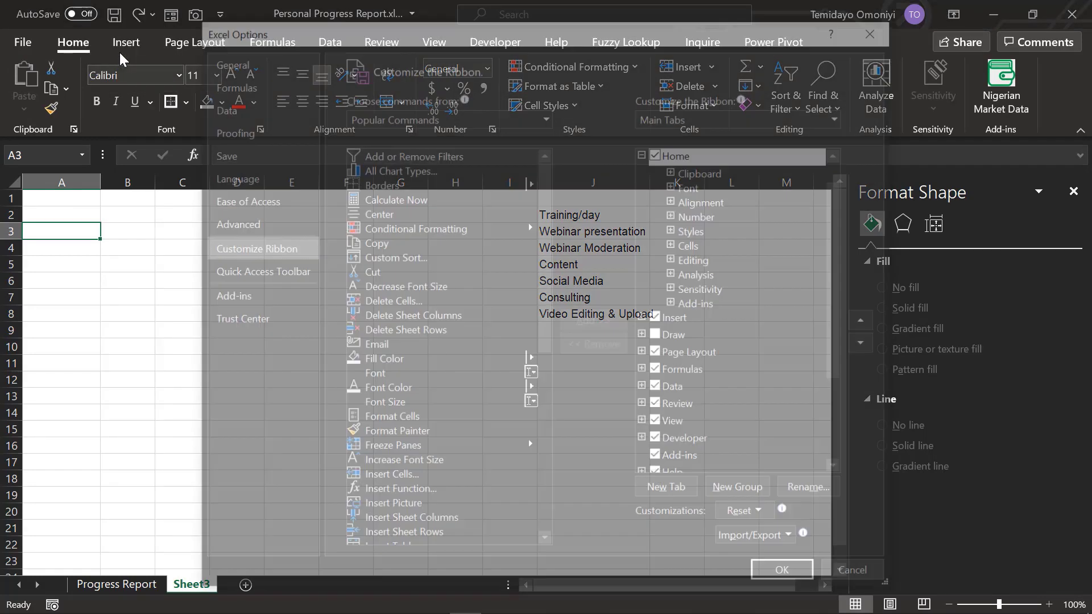
pyautogui.scroll(-3, 700, 359)
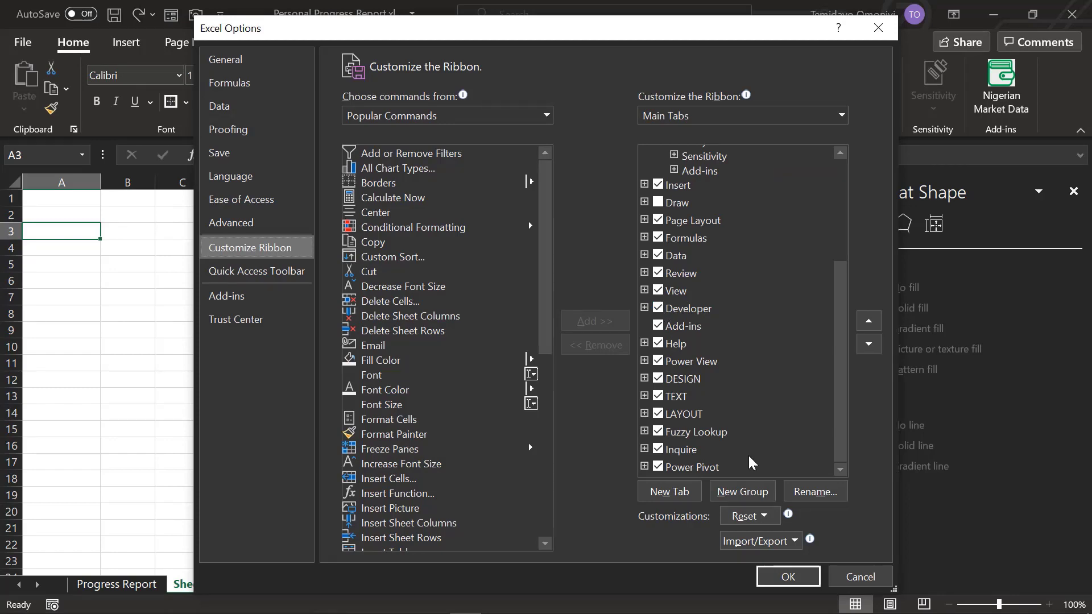
pyautogui.click(857, 575)
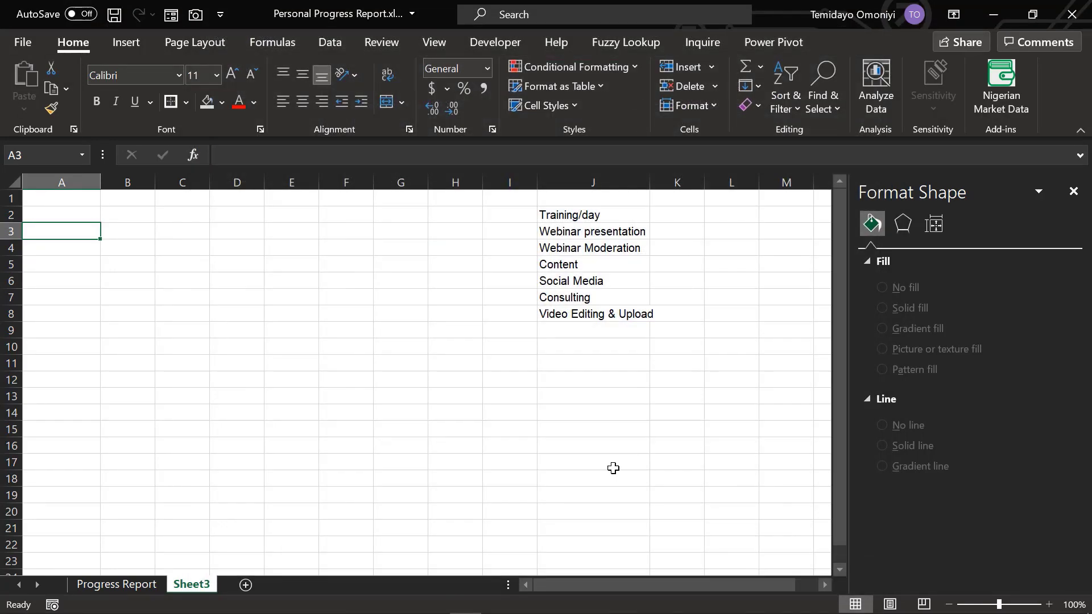
pyautogui.click(66, 216)
# - Insert a Form Control check box drawn over cell A2
pyautogui.click(472, 44)
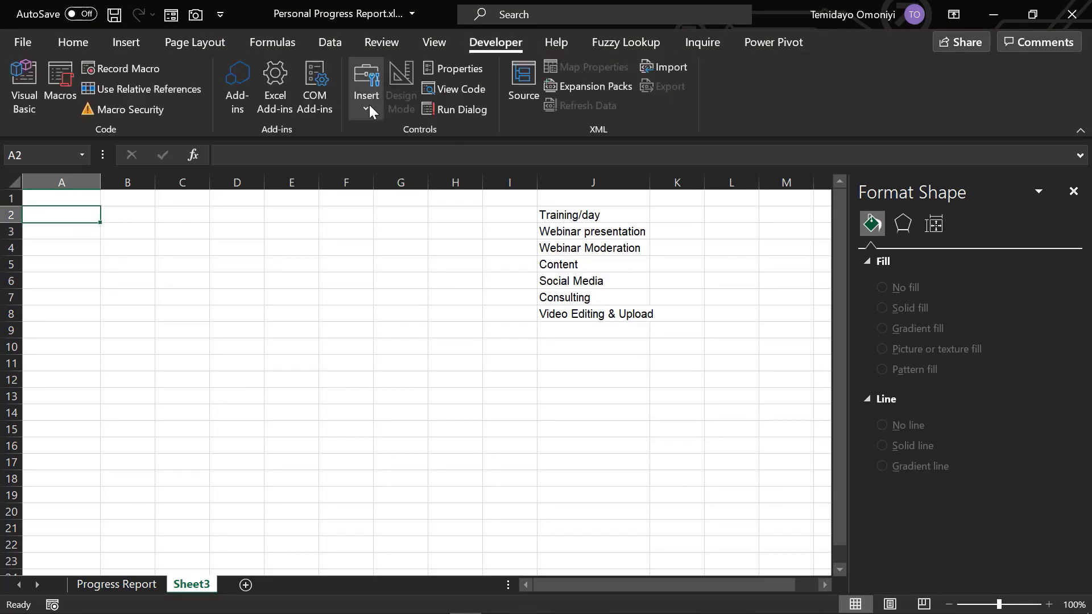
pyautogui.click(373, 111)
pyautogui.click(391, 154)
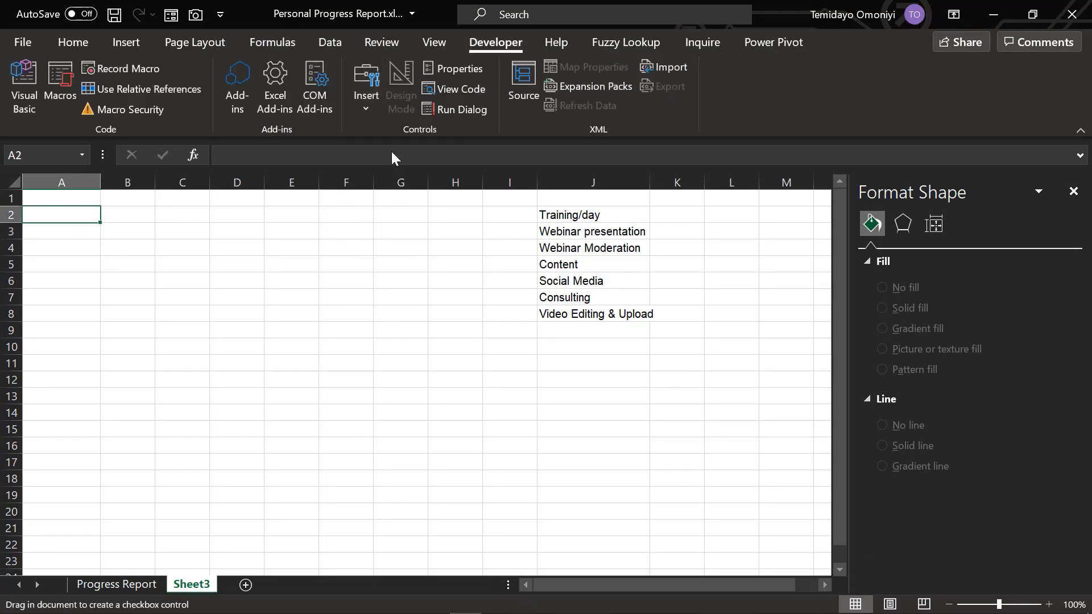
pyautogui.moveTo(25, 207); pyautogui.dragTo(78, 228)
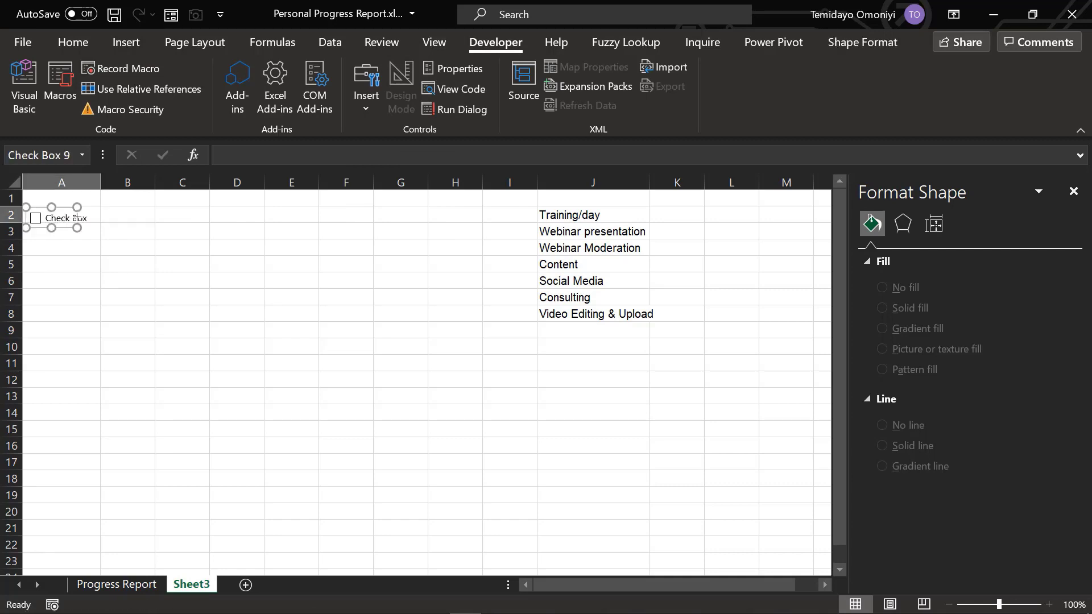
# - Change the check box caption to 'Training' and tick it
pyautogui.click(51, 218)
pyautogui.press('Delete')
pyautogui.press('Delete')
pyautogui.press('Delete')
pyautogui.press('Delete')
pyautogui.press('Delete')
pyautogui.press('Delete')
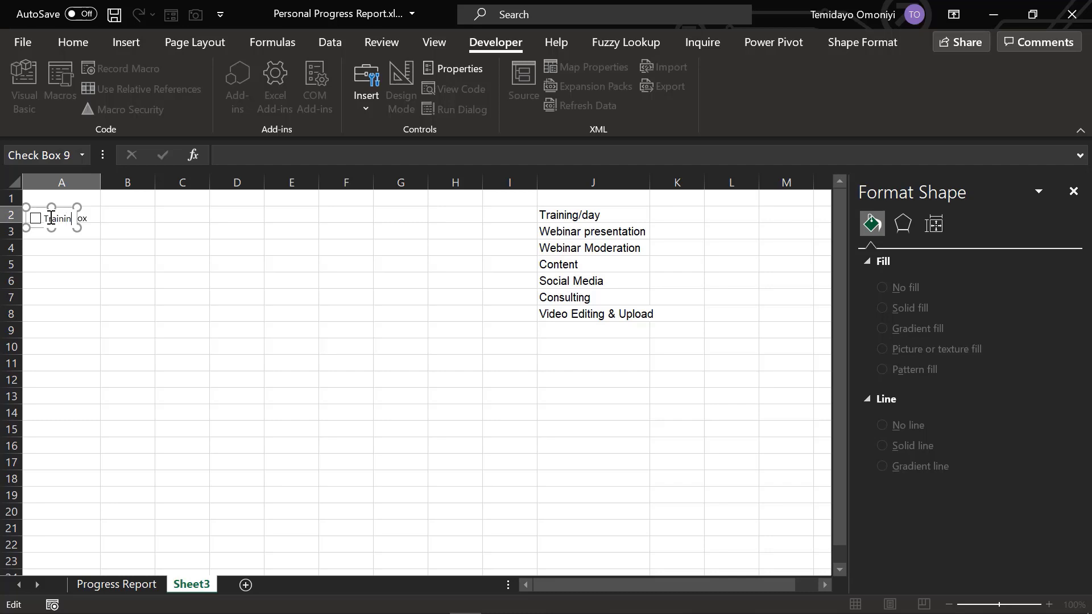
pyautogui.press('Delete')
pyautogui.press('Delete')
pyautogui.click(67, 266)
pyautogui.click(36, 221)
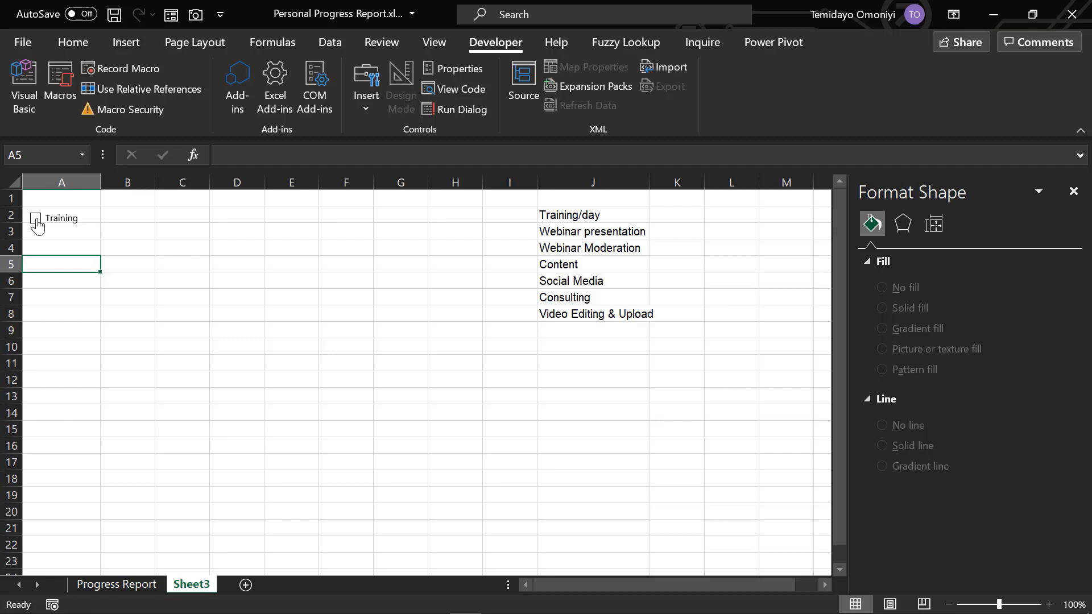
pyautogui.click(36, 221)
# - Set the Training check box's cell link to $C$2 in Format Control
pyautogui.rightClick(61, 223)
pyautogui.click(103, 408)
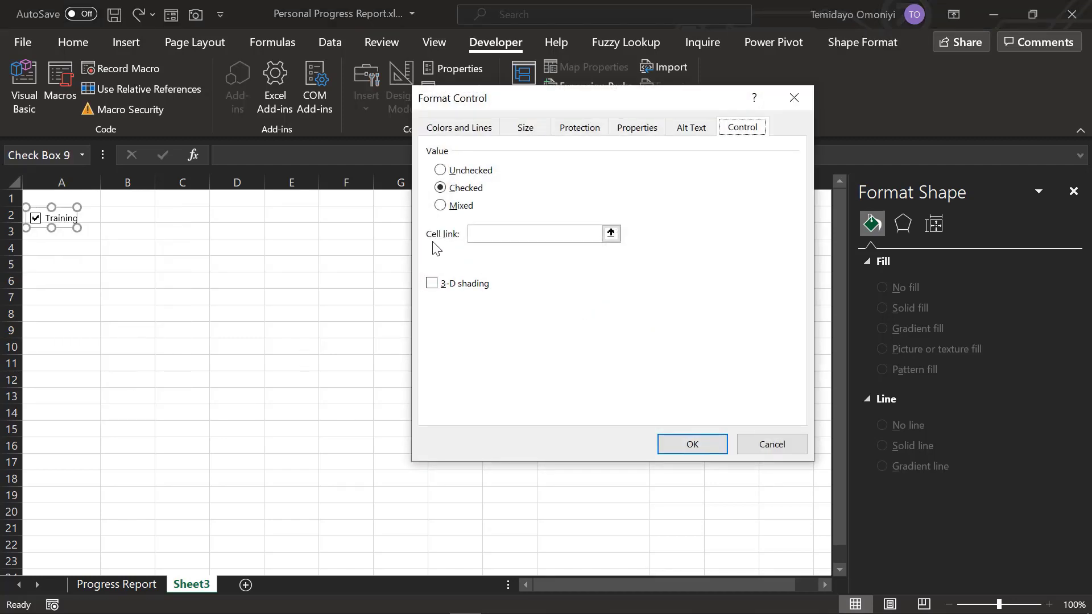
pyautogui.click(510, 238)
pyautogui.click(612, 233)
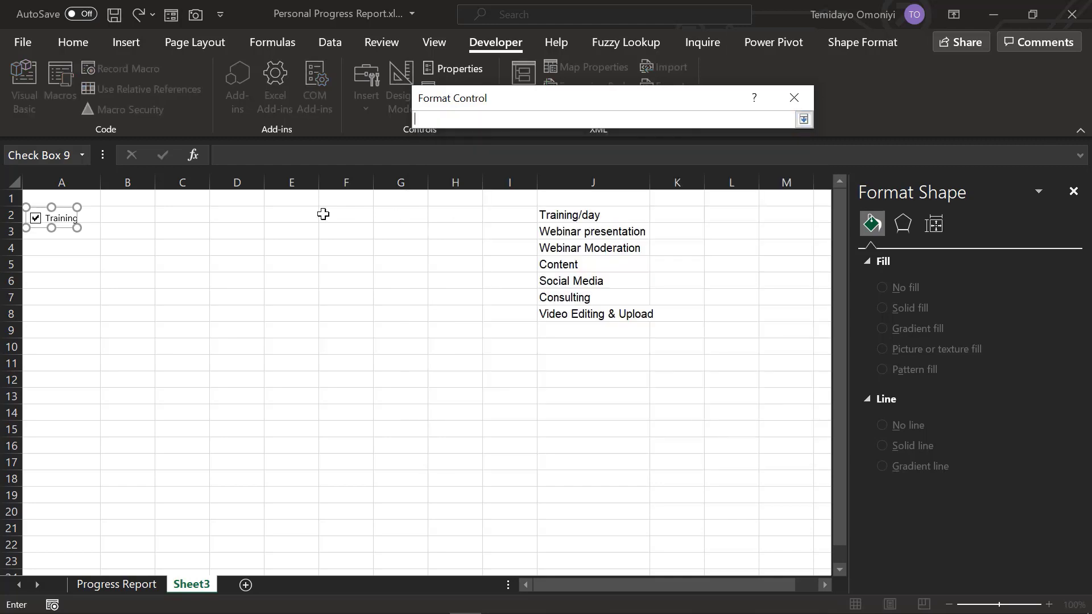
pyautogui.click(170, 216)
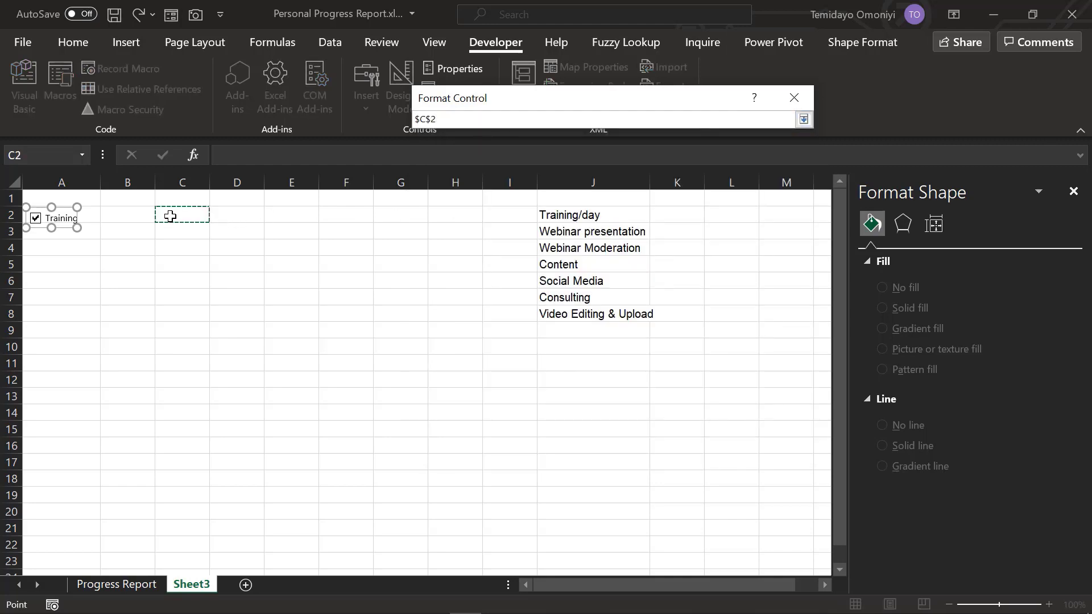
pyautogui.click(803, 119)
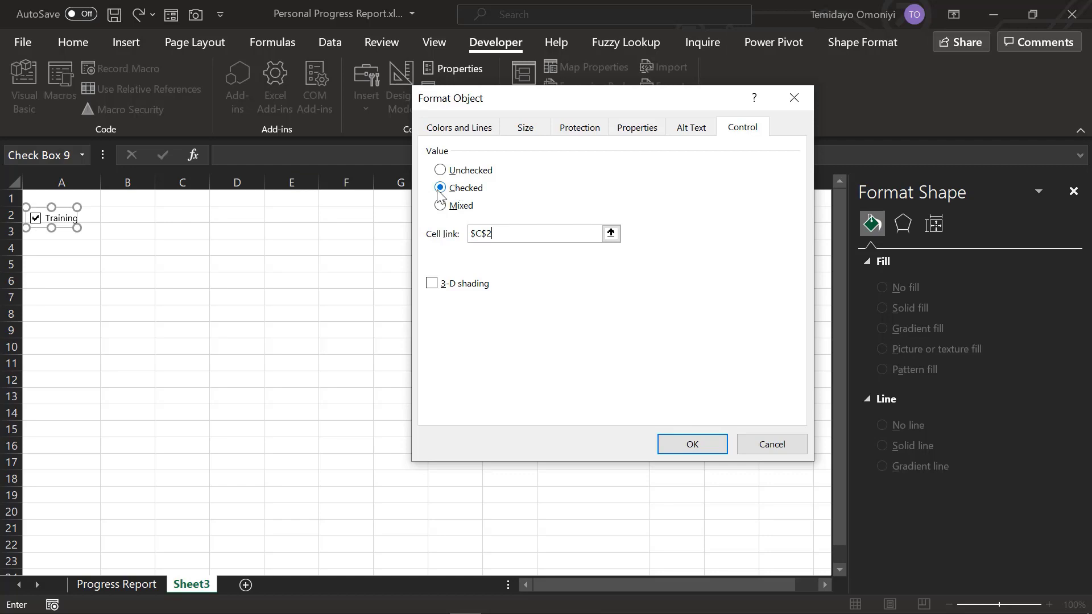
pyautogui.click(692, 445)
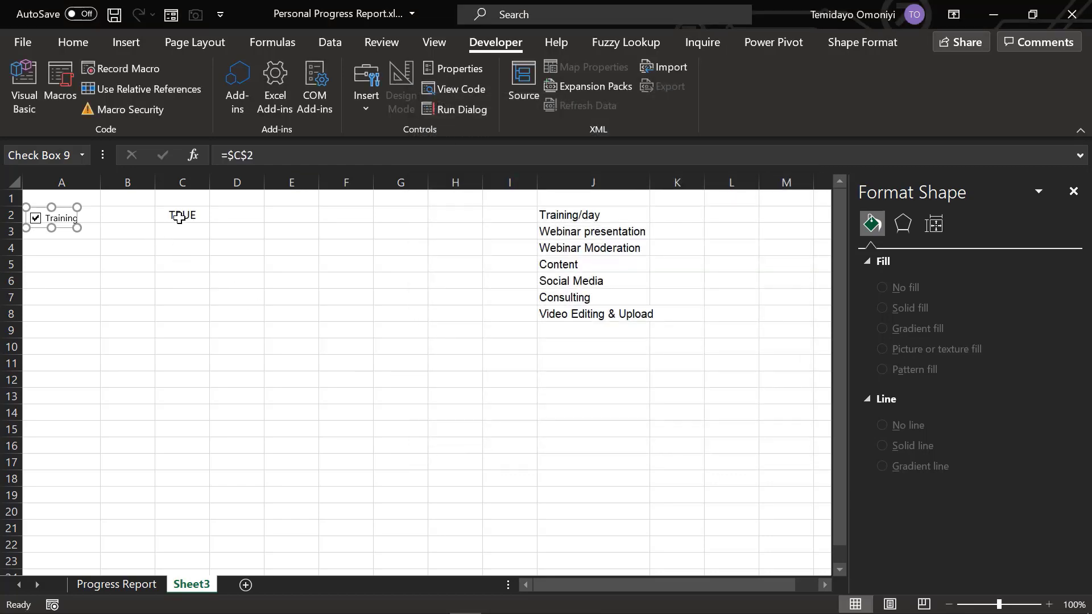
# - Toggle the Training check box to confirm C2 switches between TRUE and FALSE
pyautogui.click(41, 244)
pyautogui.click(36, 221)
pyautogui.click(36, 221)
pyautogui.click(36, 222)
# - Re-tick Training and fill the A2 check box down to rows 3–8
pyautogui.click(36, 221)
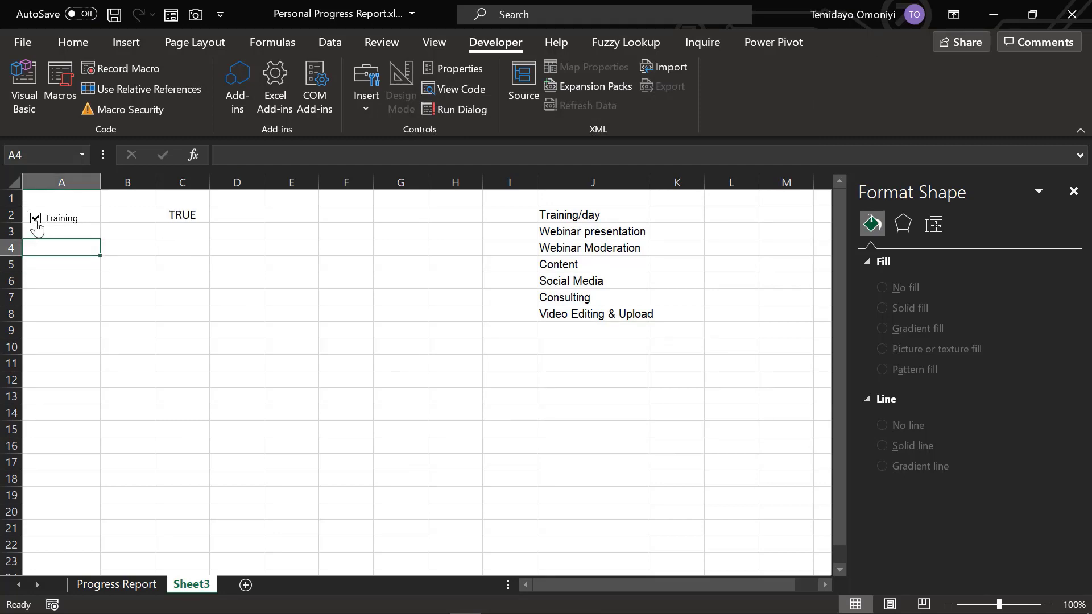
pyautogui.click(99, 229)
pyautogui.click(95, 212)
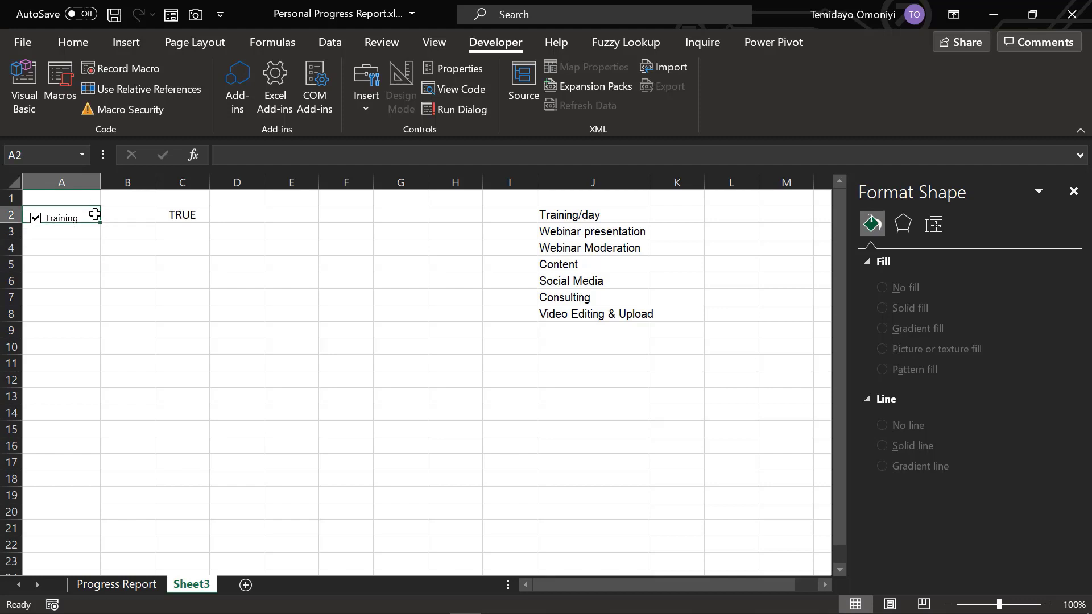
pyautogui.moveTo(100, 223); pyautogui.dragTo(103, 319)
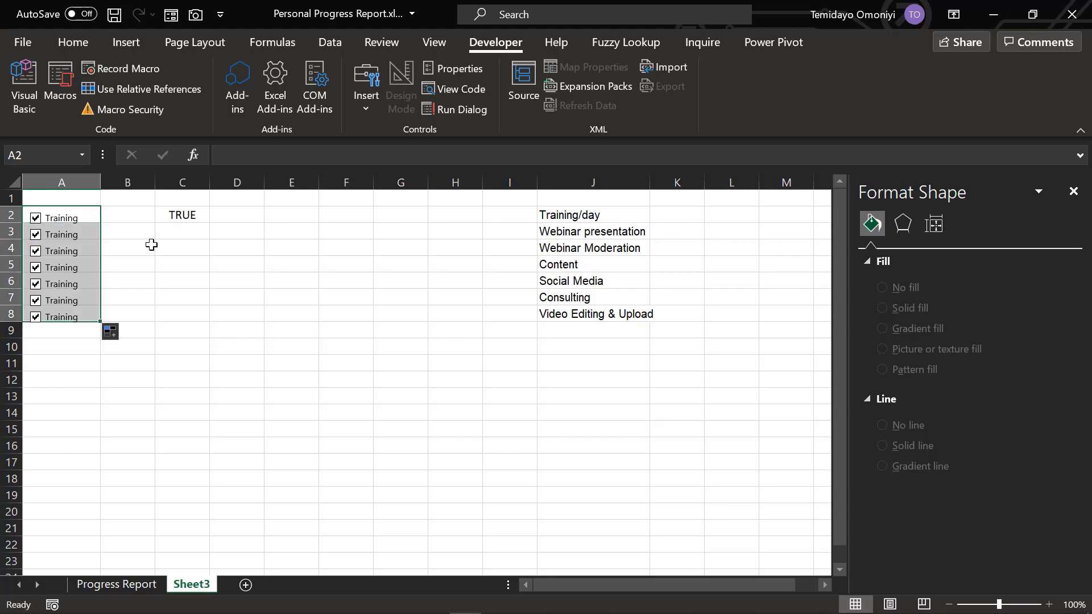
# - Toggle a copied check box to confirm all copies switch together via C2
pyautogui.click(199, 327)
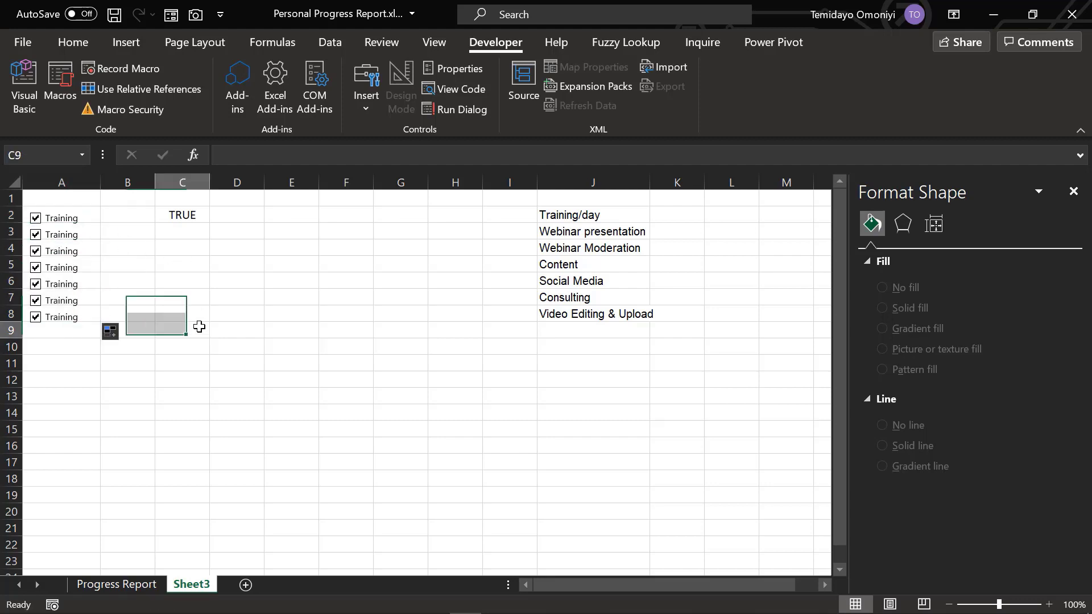
pyautogui.click(36, 241)
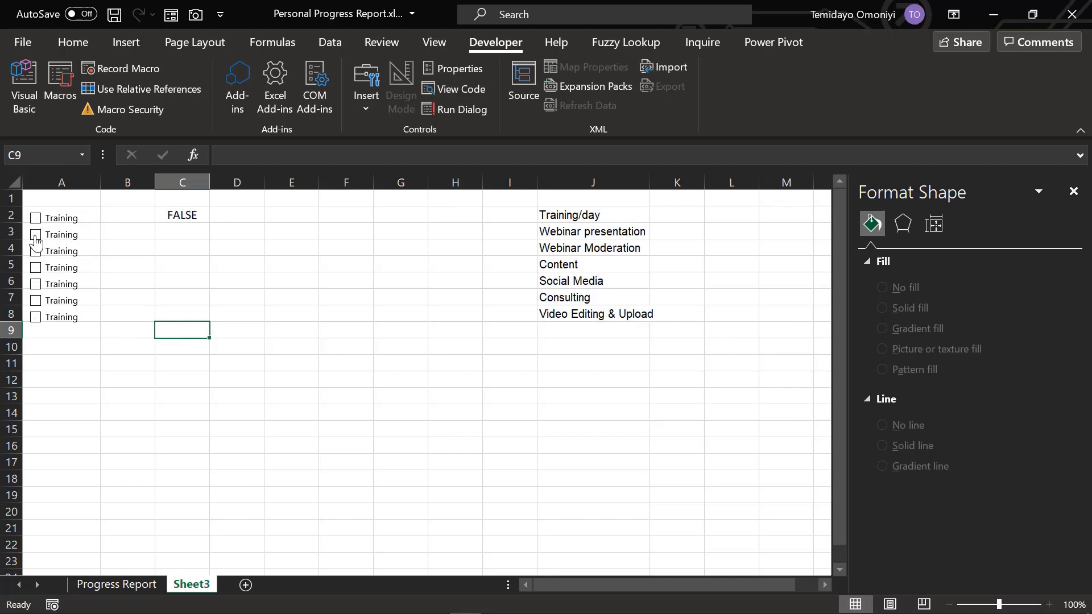
pyautogui.click(36, 241)
pyautogui.click(35, 241)
# - Re-tick the boxes and relink the row-3 check box to $C$3 in the formula bar
pyautogui.click(53, 226)
pyautogui.rightClick(54, 221)
pyautogui.press('Escape')
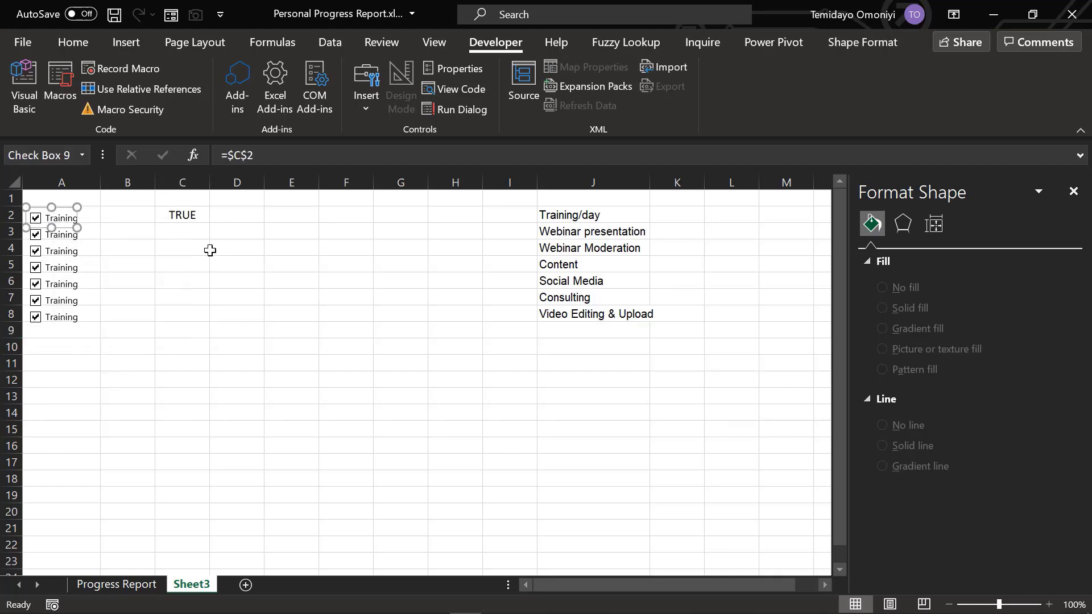
pyautogui.rightClick(63, 242)
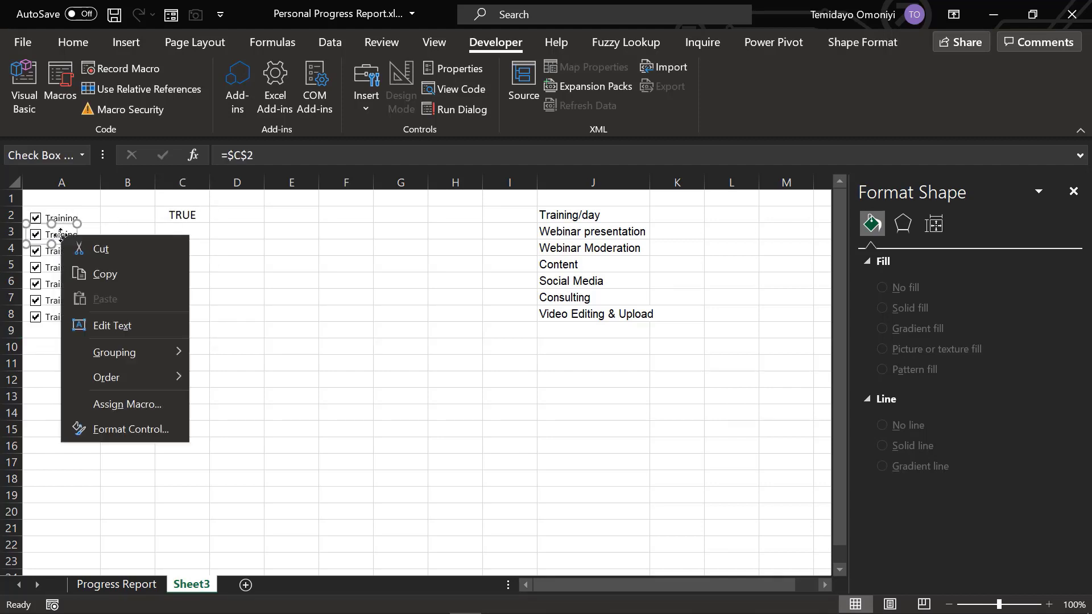
pyautogui.press('Escape')
pyautogui.click(259, 153)
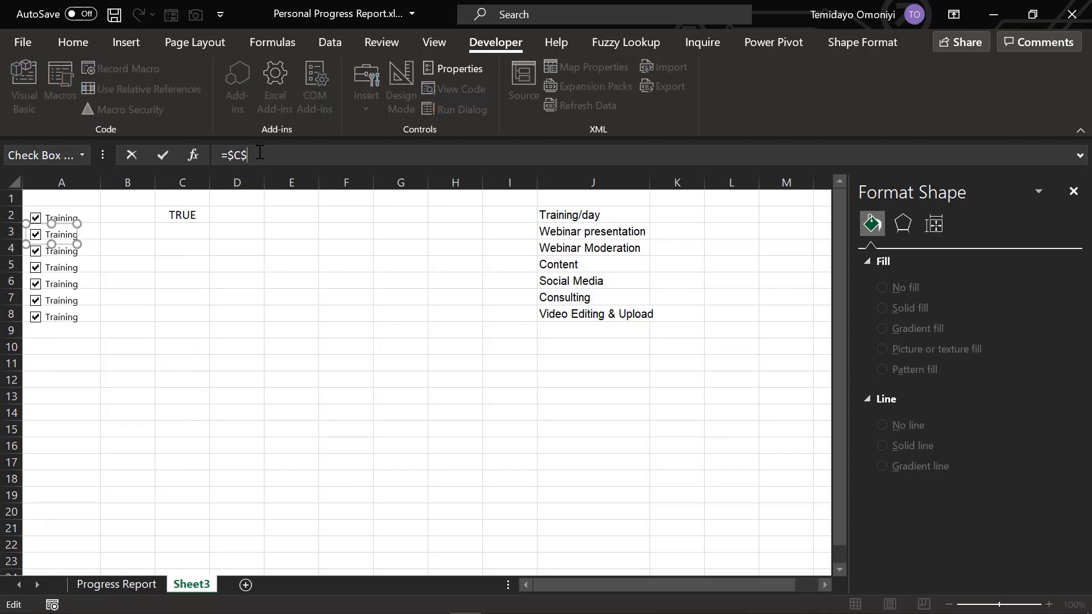
pyautogui.press('Return')
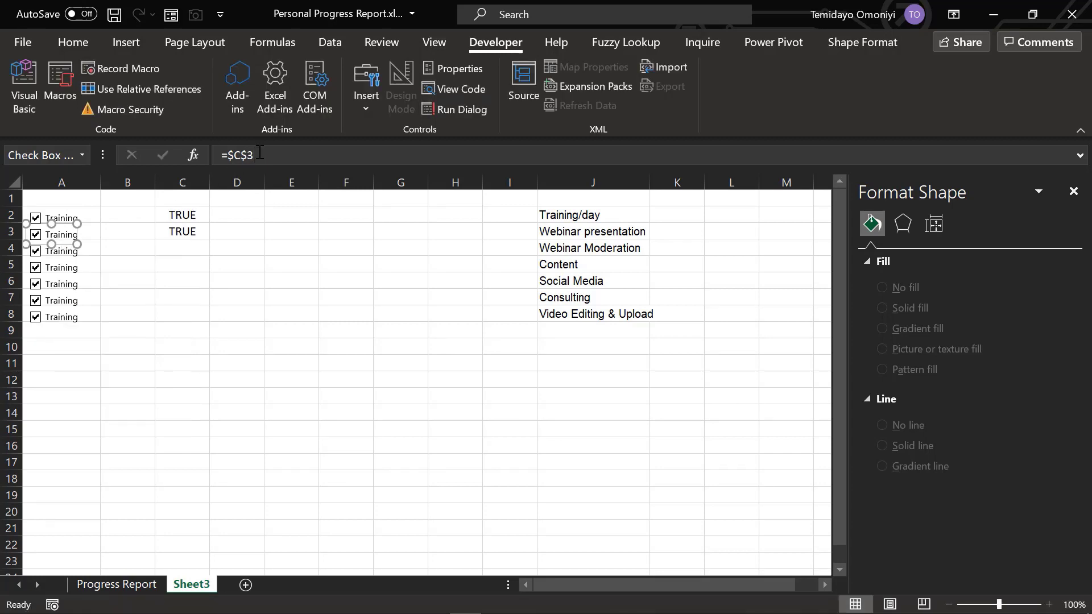
# - Relink the row-4 check box to $C$4 in the formula bar
pyautogui.rightClick(63, 259)
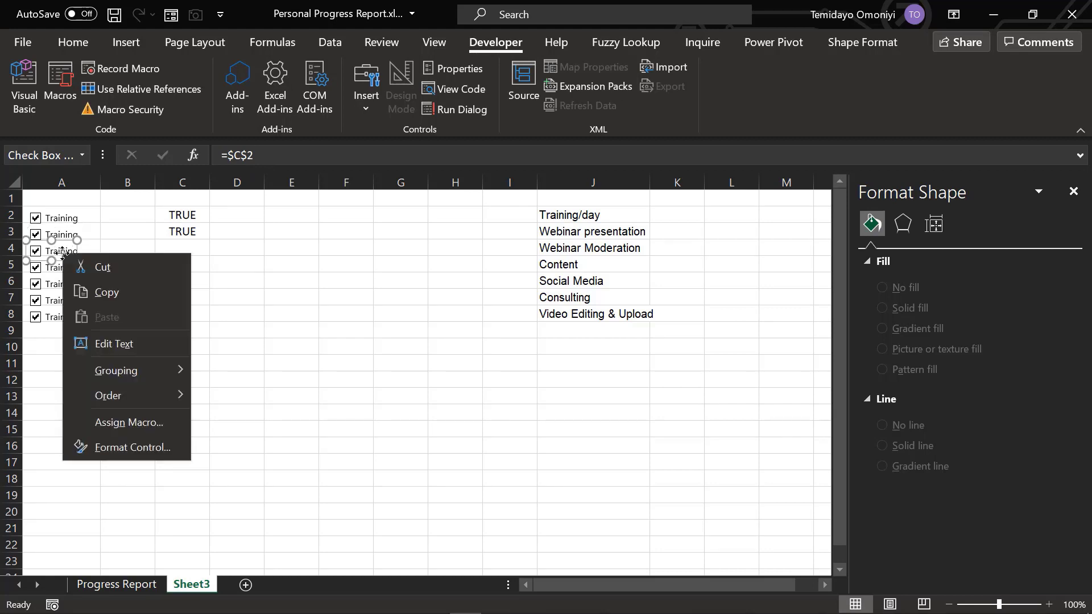
pyautogui.press('Escape')
pyautogui.click(259, 155)
pyautogui.press('BackSpace')
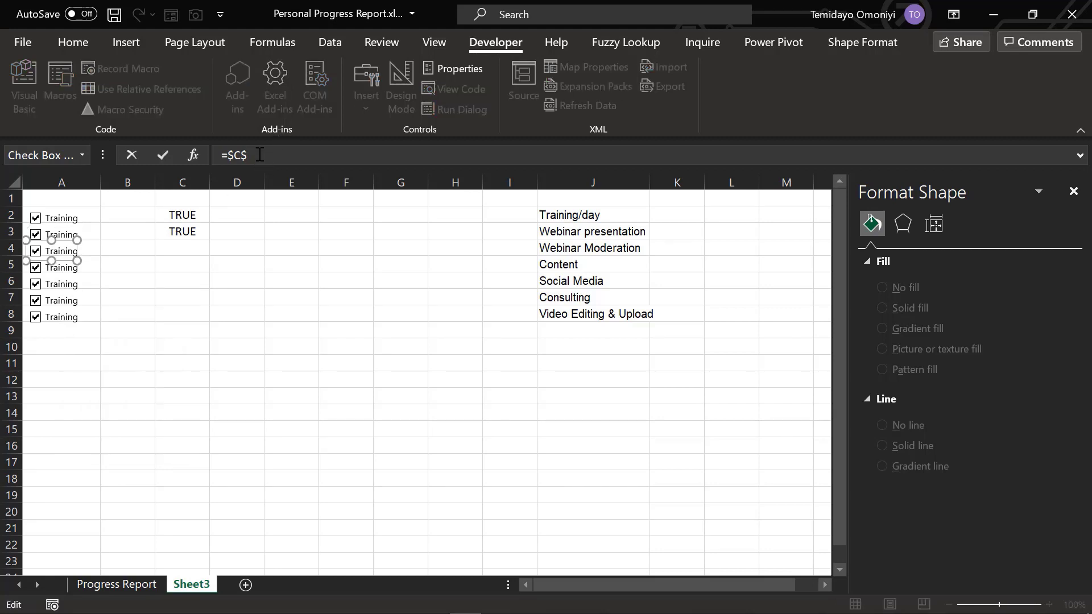
pyautogui.write('4')
pyautogui.press('Return')
# - Relabel the check boxes with short names: Webinar, Content, Social, Consultation, Video
pyautogui.rightClick(63, 265)
pyautogui.click(130, 410)
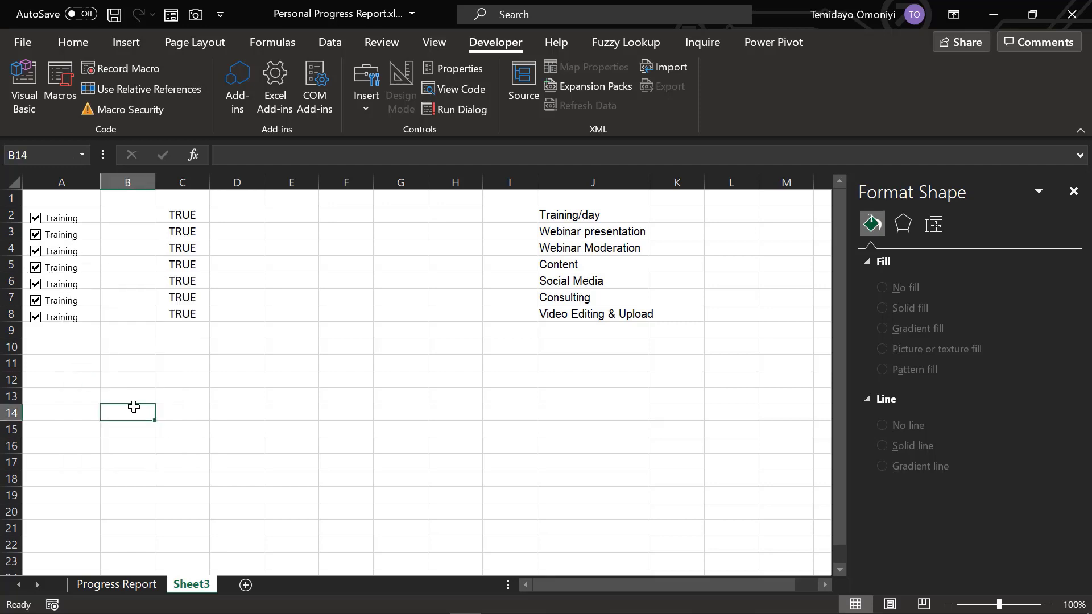
pyautogui.rightClick(67, 236)
pyautogui.press('Escape')
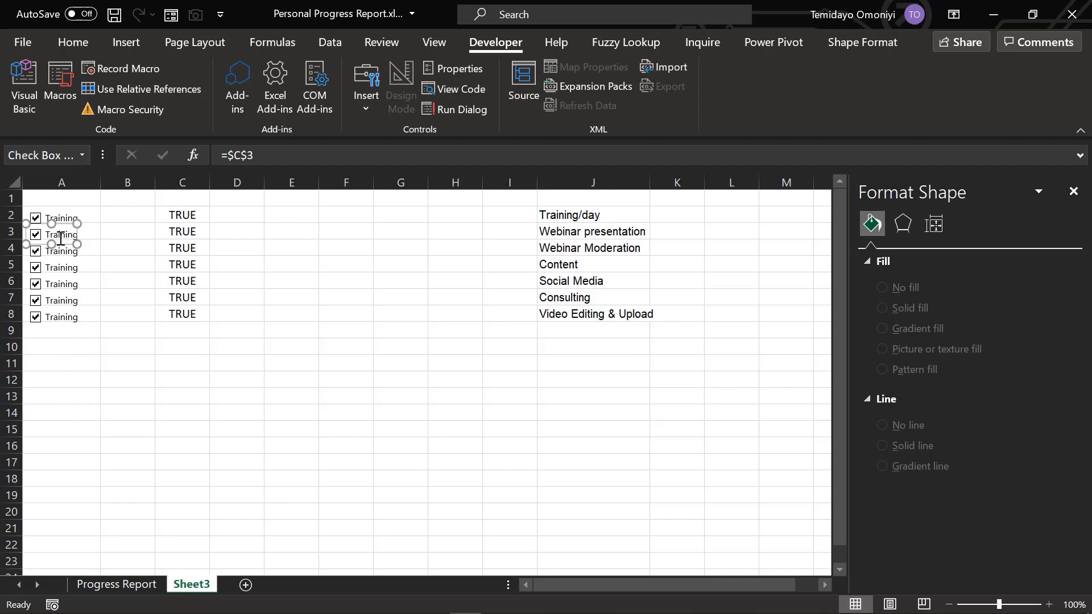
pyautogui.click(107, 407)
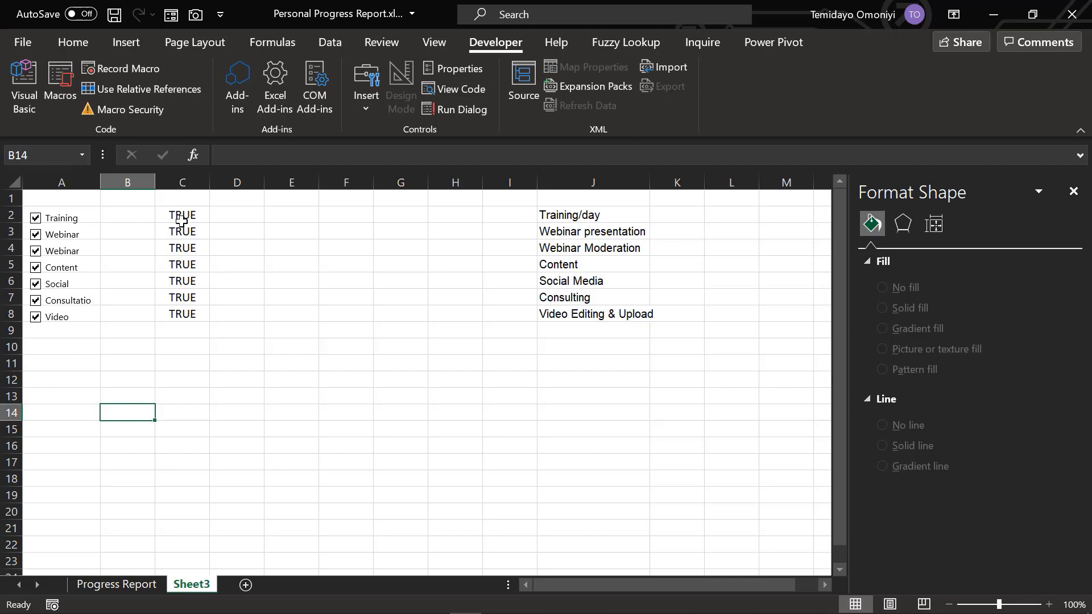
# - Untick all seven check boxes, Training through Video
pyautogui.click(35, 219)
pyautogui.click(35, 235)
pyautogui.click(36, 251)
pyautogui.click(36, 268)
pyautogui.click(35, 284)
pyautogui.click(35, 301)
pyautogui.click(35, 318)
# - Clear the task list in J2:J9 and tick Training and both Webinar boxes
pyautogui.moveTo(563, 216); pyautogui.dragTo(582, 325)
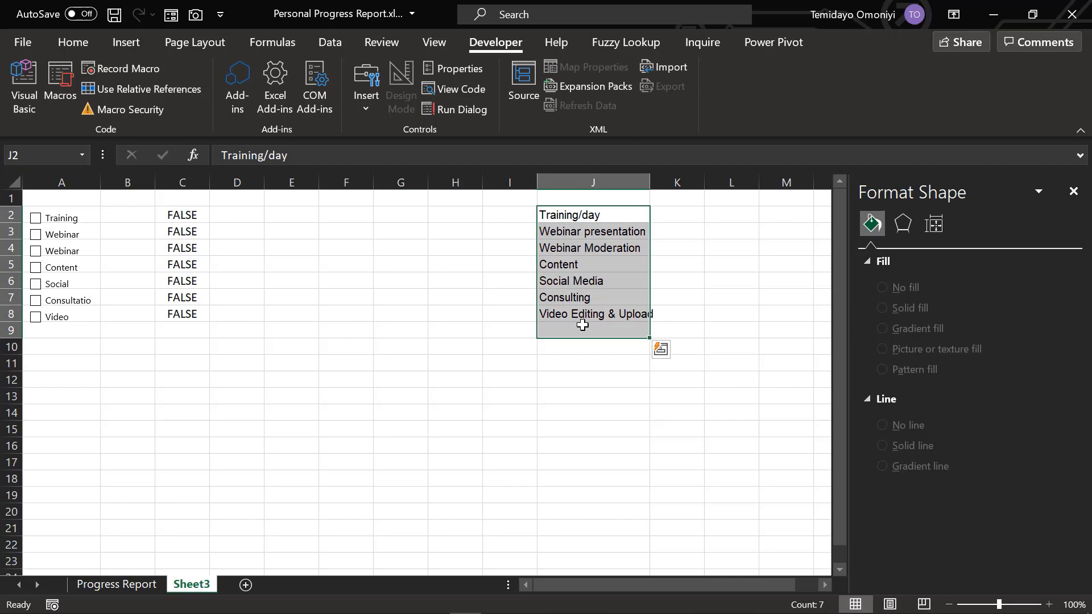
pyautogui.press('Delete')
pyautogui.click(35, 220)
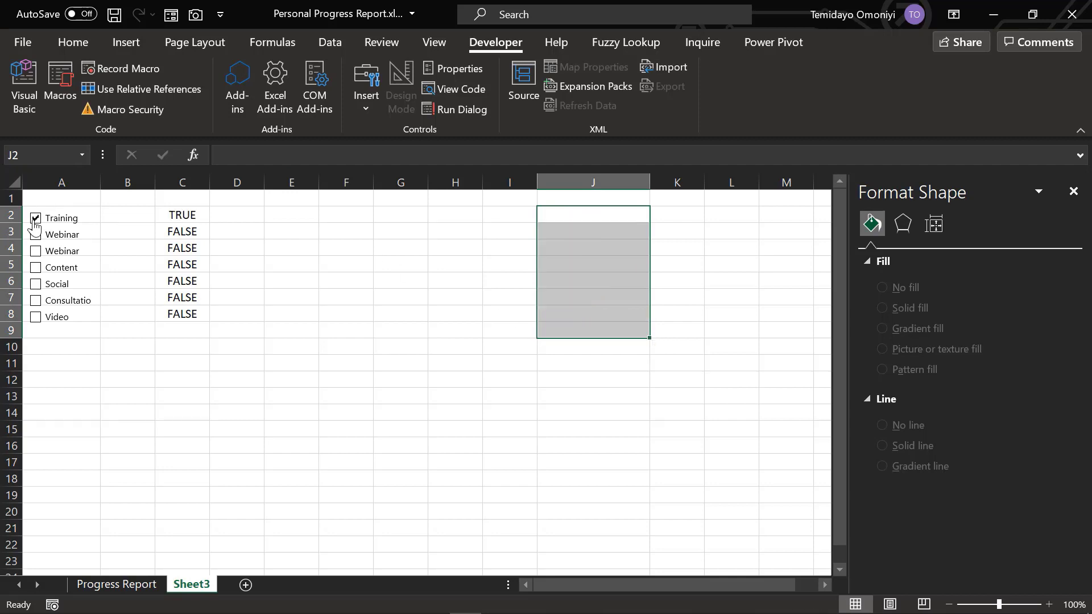
pyautogui.click(35, 234)
pyautogui.click(35, 251)
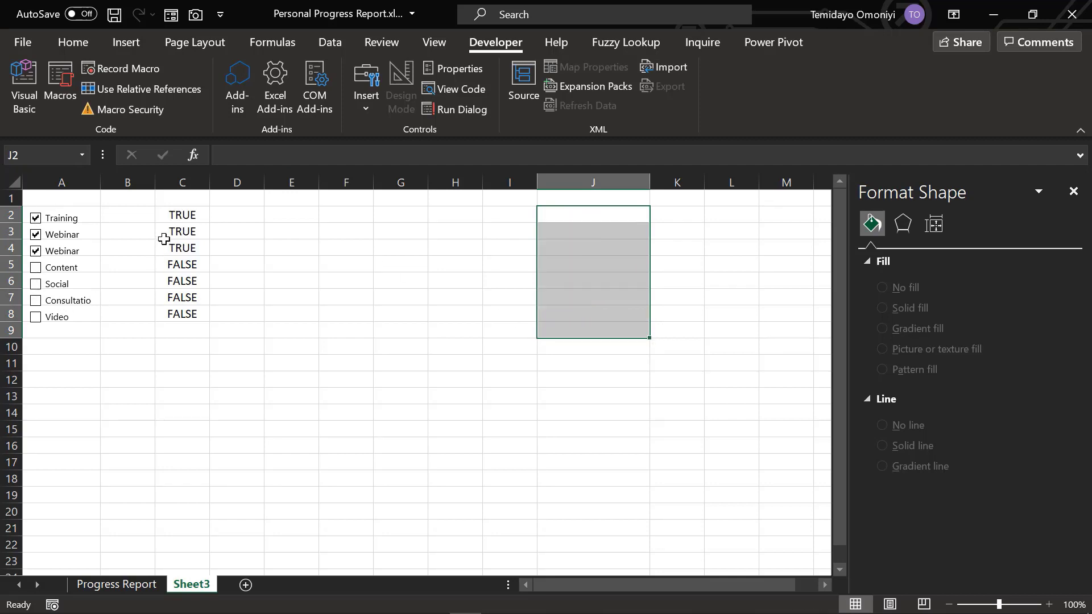
# - Select the TRUE/FALSE status cells C2:C8 for conditional formatting
pyautogui.moveTo(170, 219); pyautogui.dragTo(182, 314)
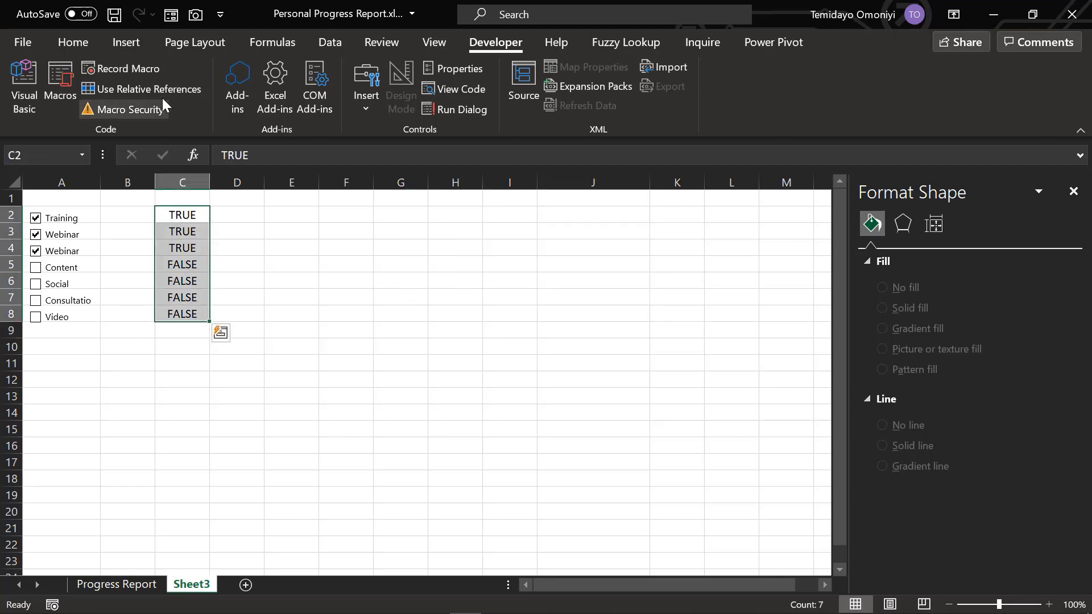
pyautogui.click(78, 40)
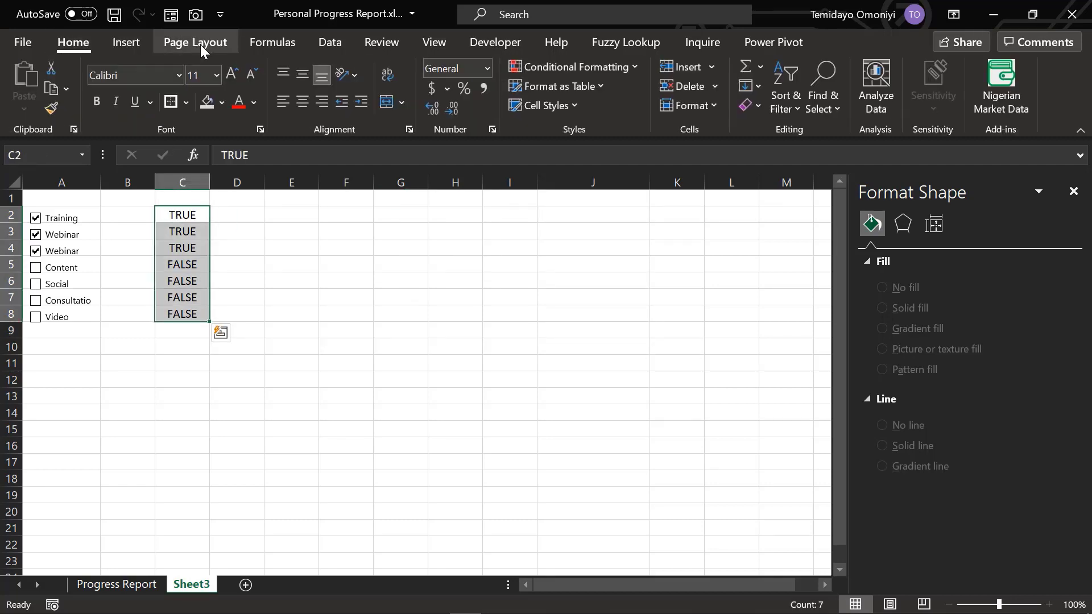
pyautogui.click(594, 64)
# - Highlight cells equal to TRUE with green fill and dark green text
pyautogui.moveTo(595, 102)
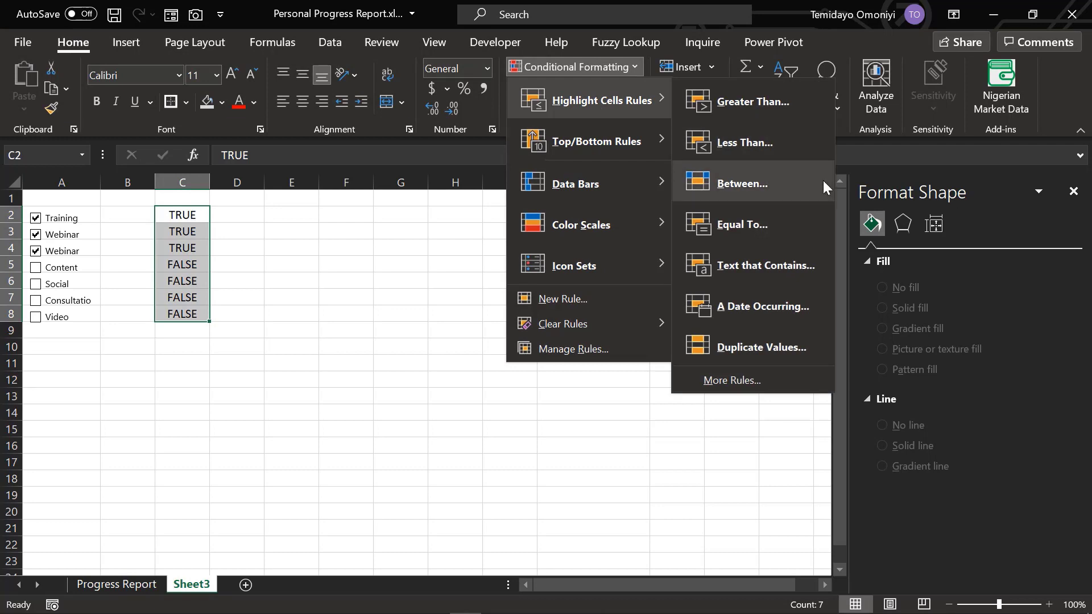
pyautogui.click(751, 224)
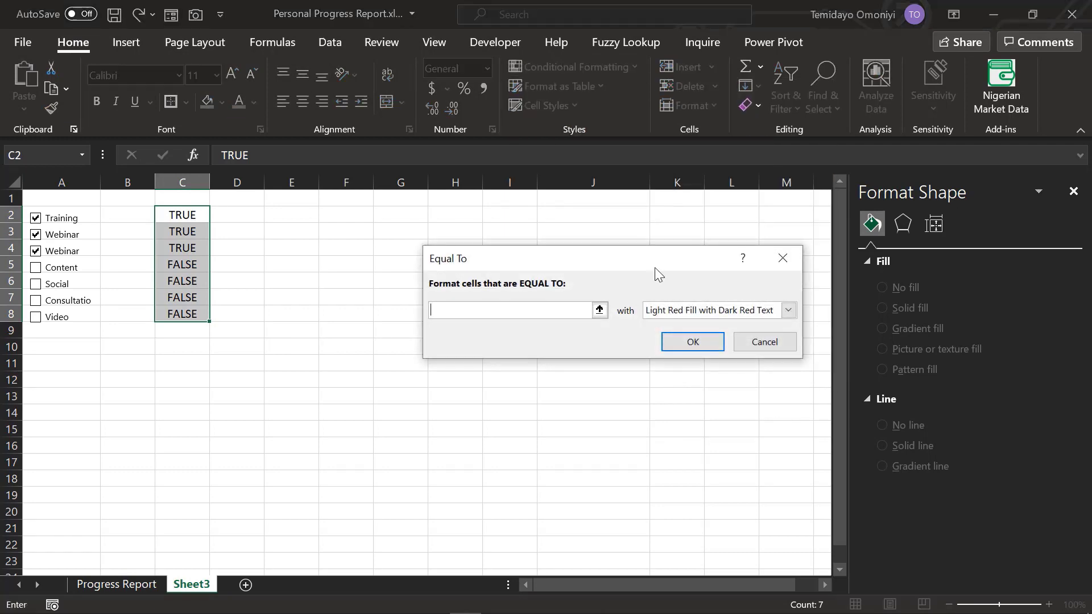
pyautogui.write('TRUE')
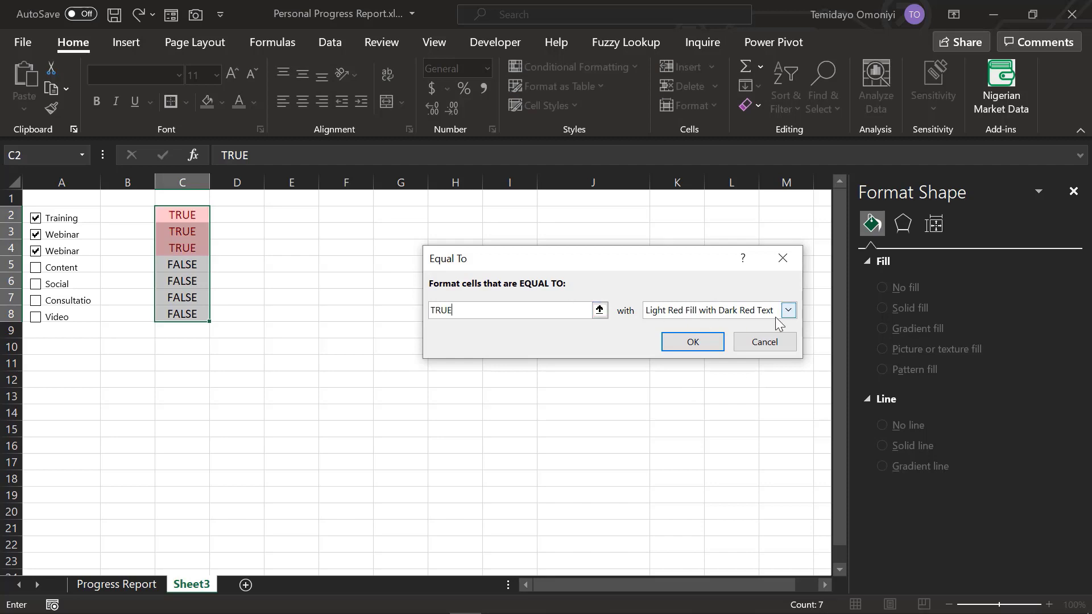
pyautogui.click(788, 310)
pyautogui.click(682, 348)
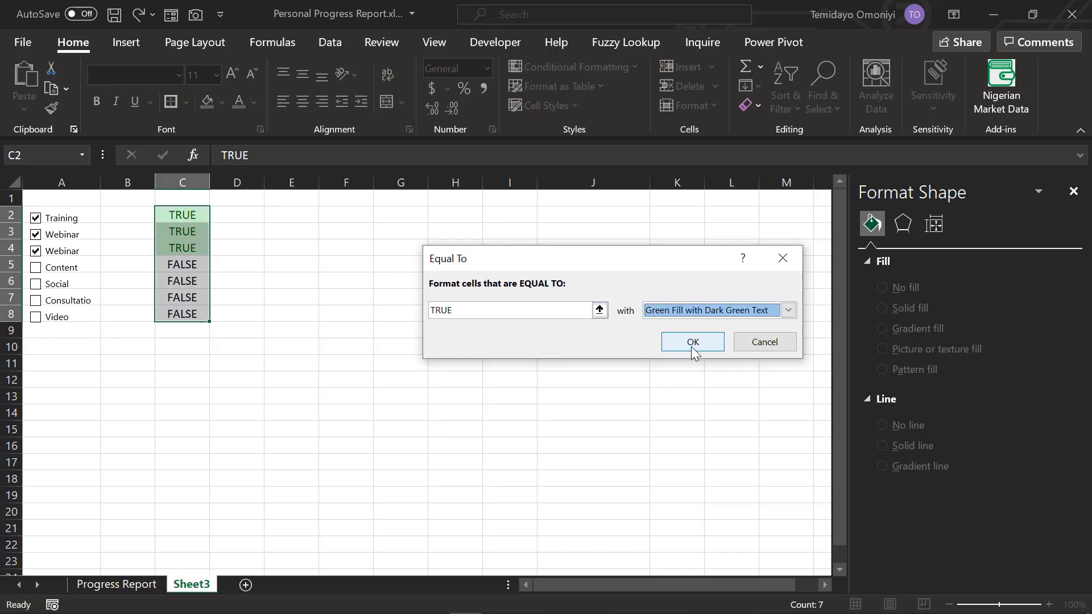
pyautogui.click(692, 343)
# - Add an Equal To FALSE rule to highlight the FALSE cells in light red
pyautogui.click(561, 65)
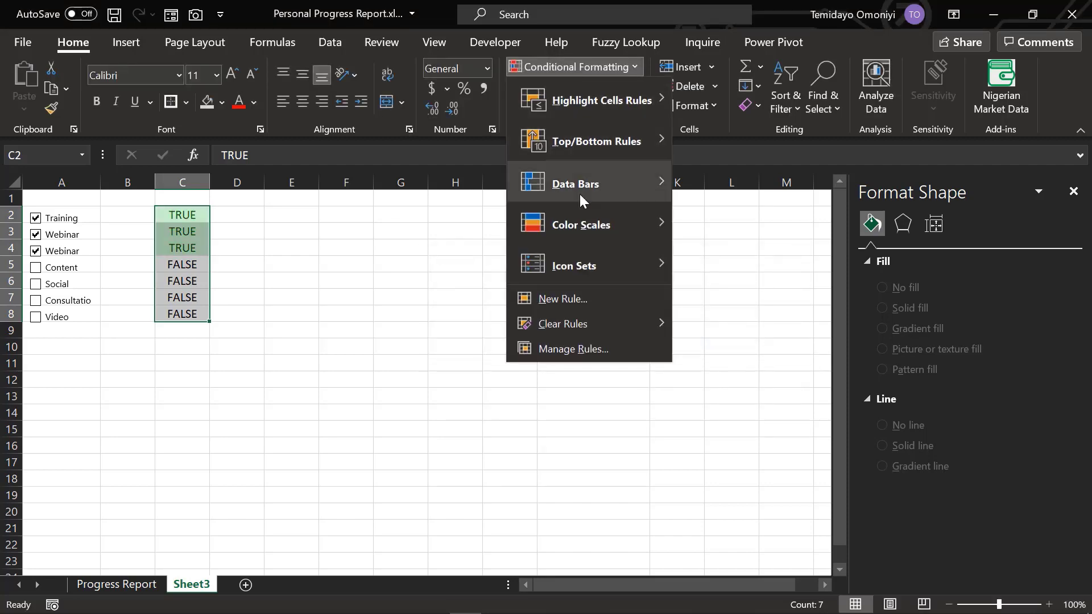
pyautogui.moveTo(574, 102)
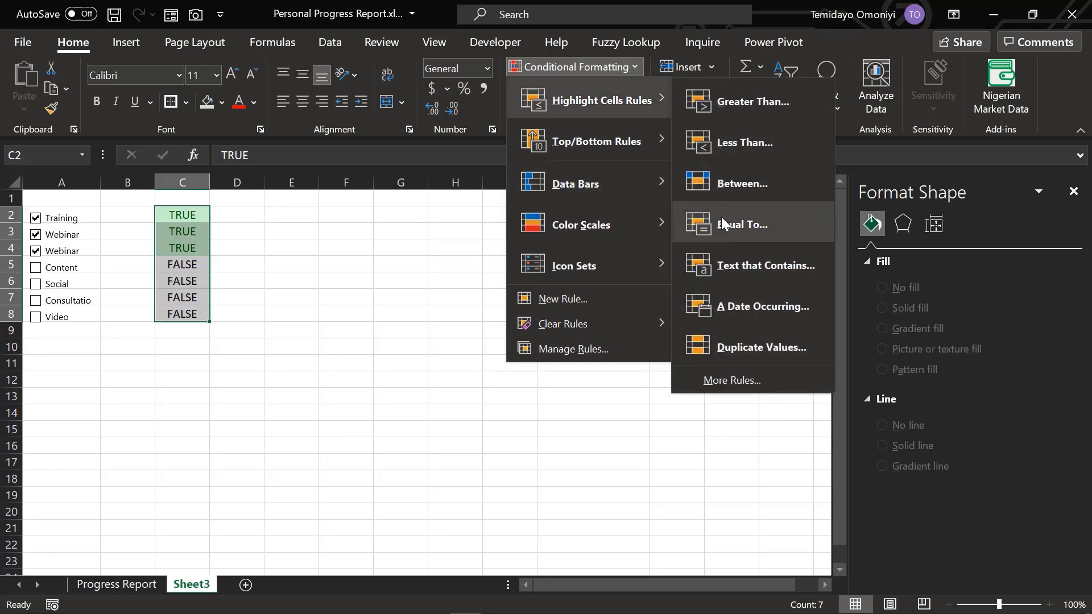
pyautogui.click(721, 222)
pyautogui.write('FALSE')
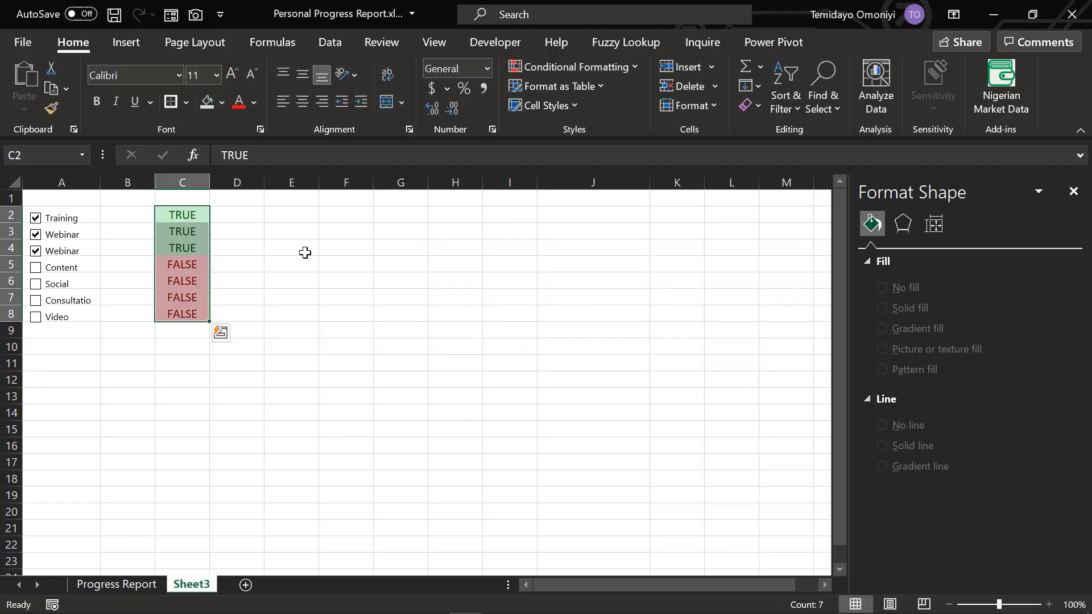
# - Enter the headers TRUE, FALSE, TOTAL and PREOGRESS in E1:H1
pyautogui.click(302, 202)
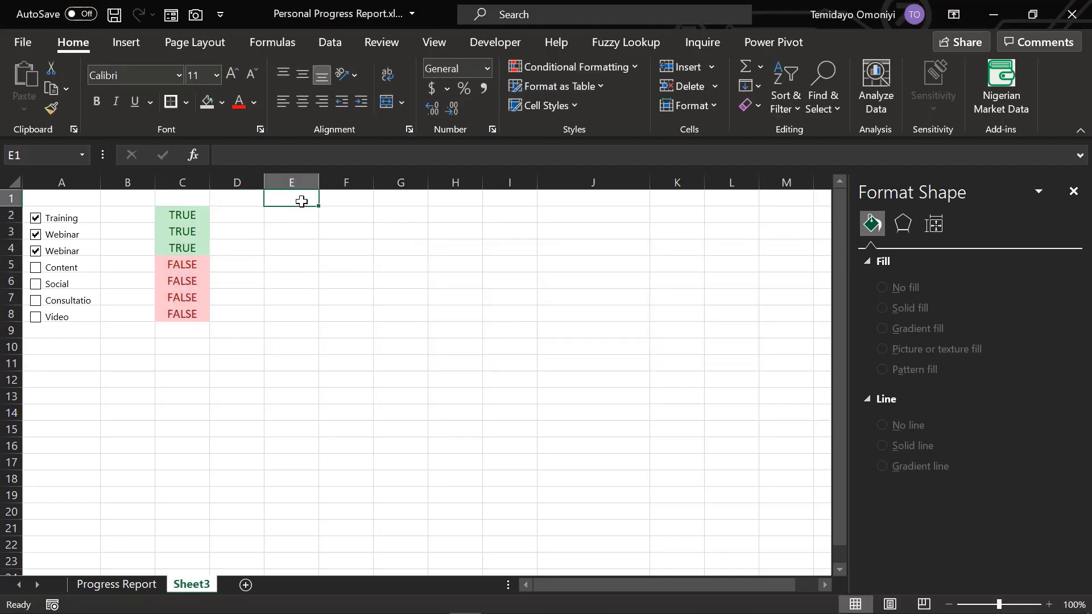
pyautogui.write('TRUE')
pyautogui.press('Return')
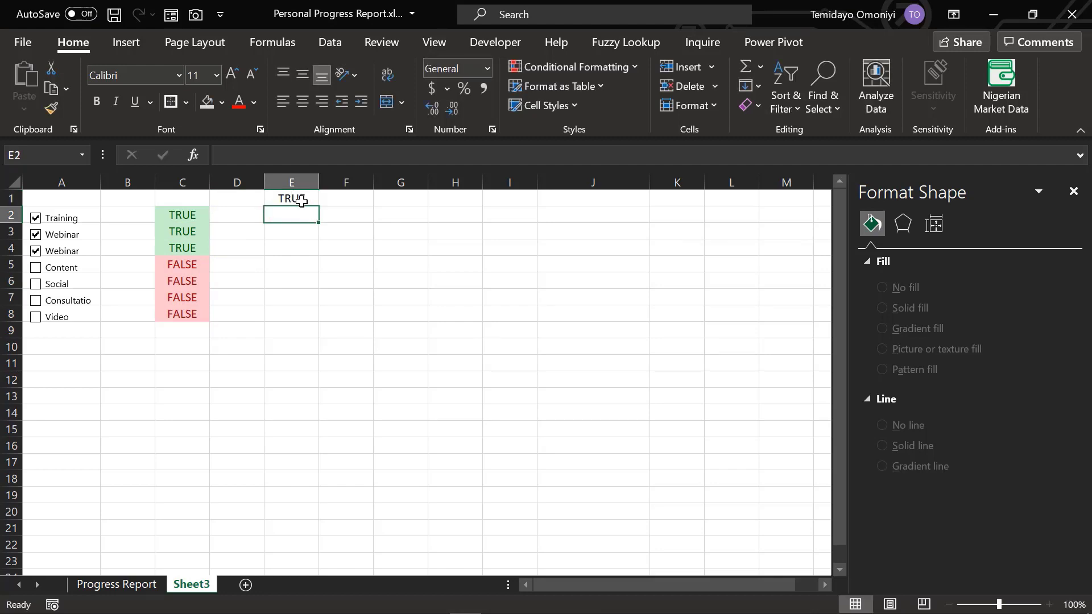
pyautogui.click(350, 202)
pyautogui.write('FALSE')
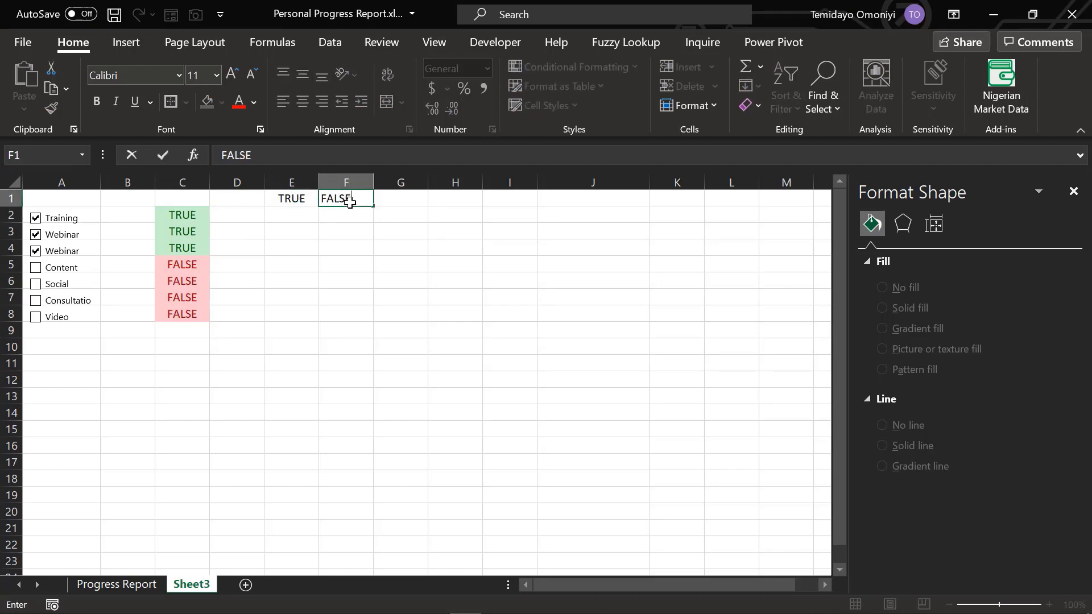
pyautogui.press('Return')
pyautogui.click(400, 197)
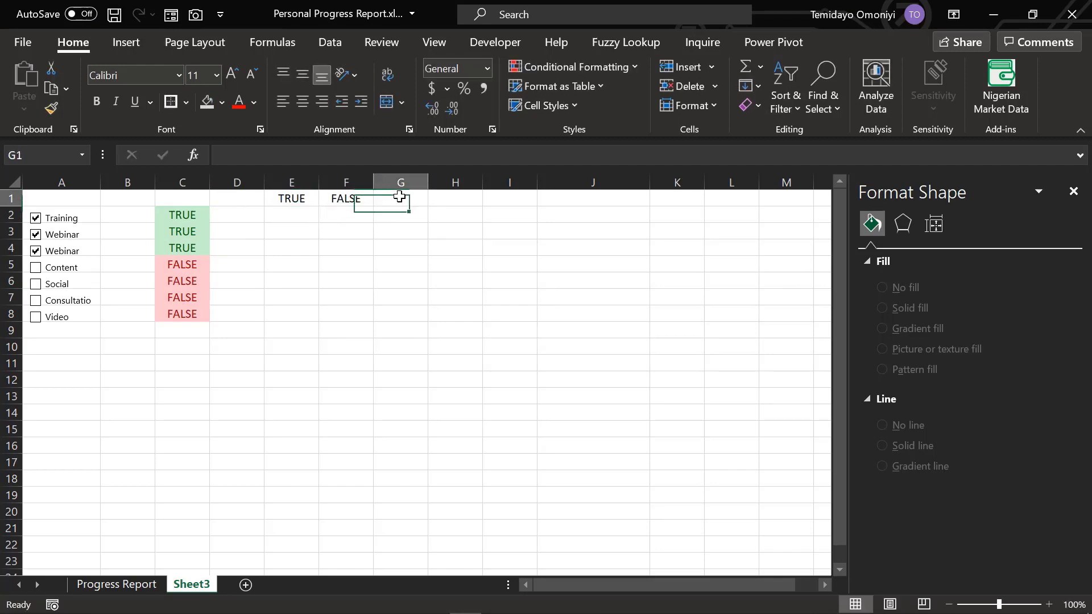
pyautogui.write('TO')
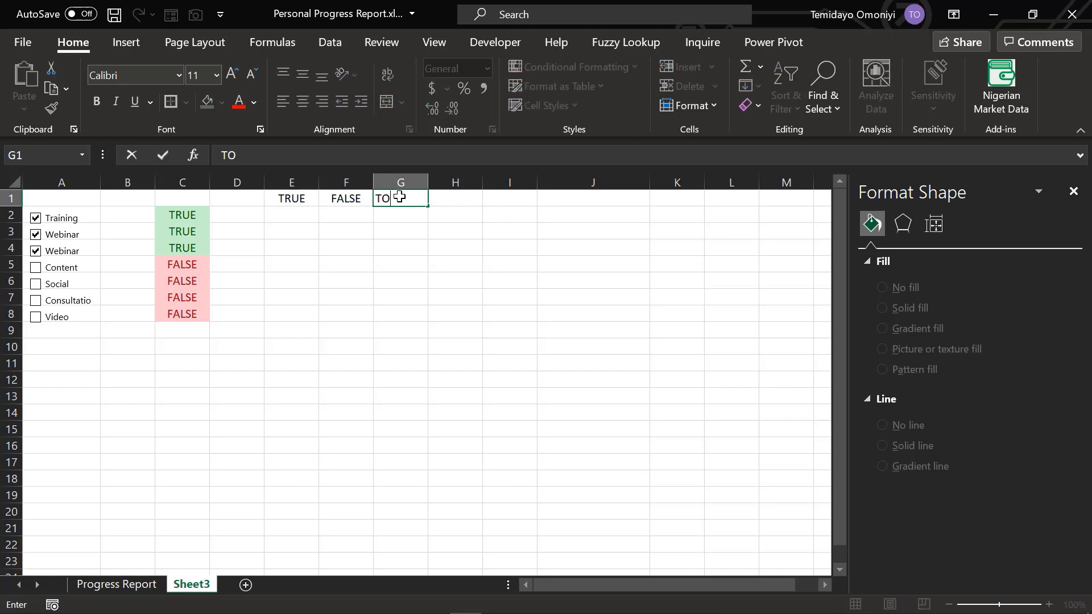
pyautogui.write('TAL')
pyautogui.press('Return')
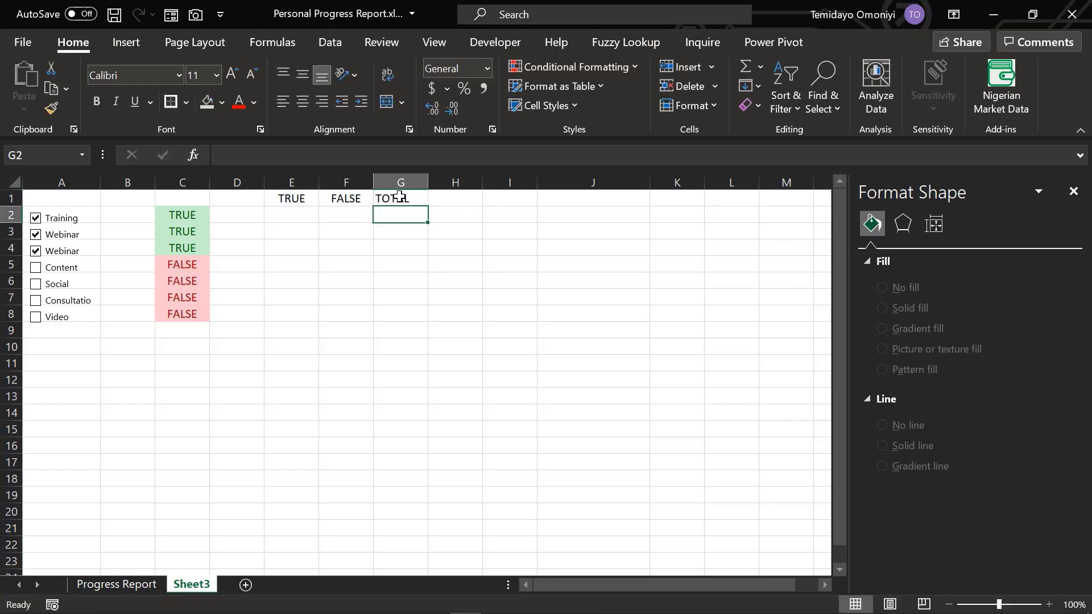
pyautogui.click(445, 202)
pyautogui.write('PREOGRESS')
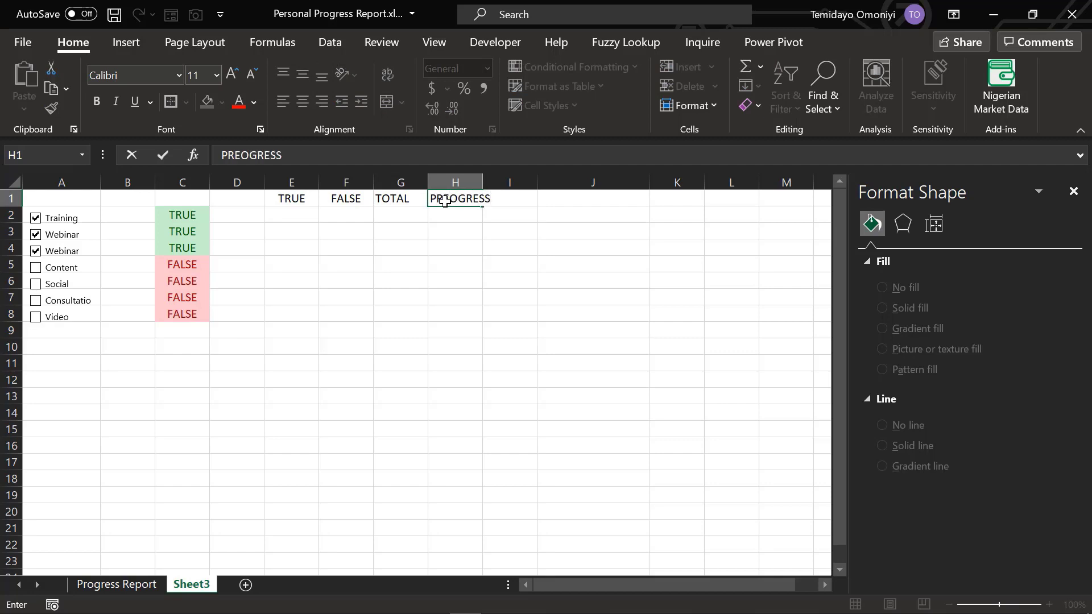
pyautogui.press('Return')
# - Count TRUE statuses in E2 with =COUNTIF(C2:C8,E1), giving 3
pyautogui.click(282, 216)
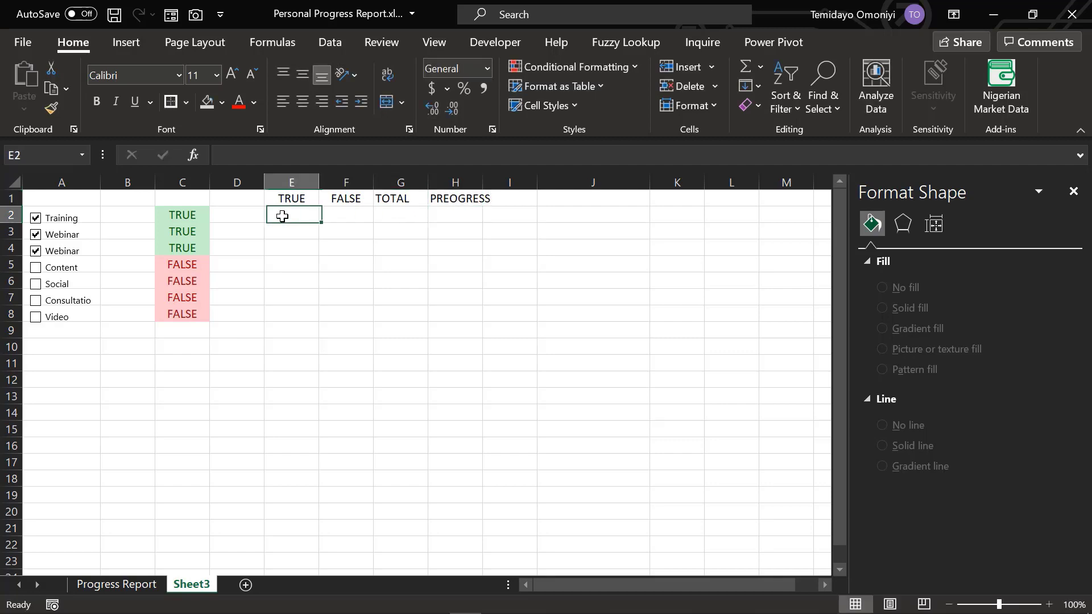
pyautogui.write('=coun')
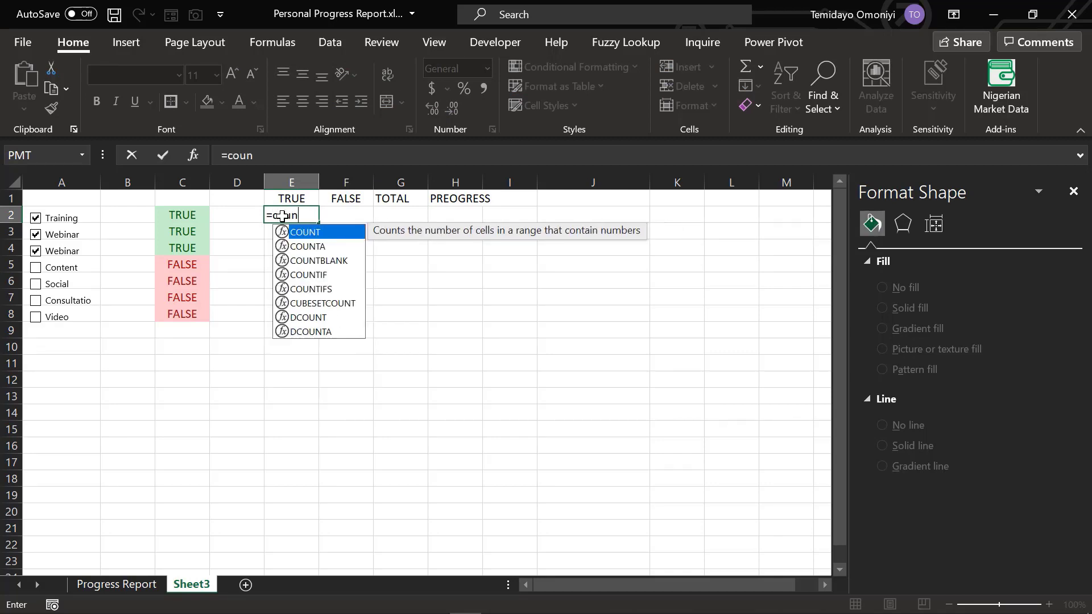
pyautogui.write('tif')
pyautogui.press('Tab')
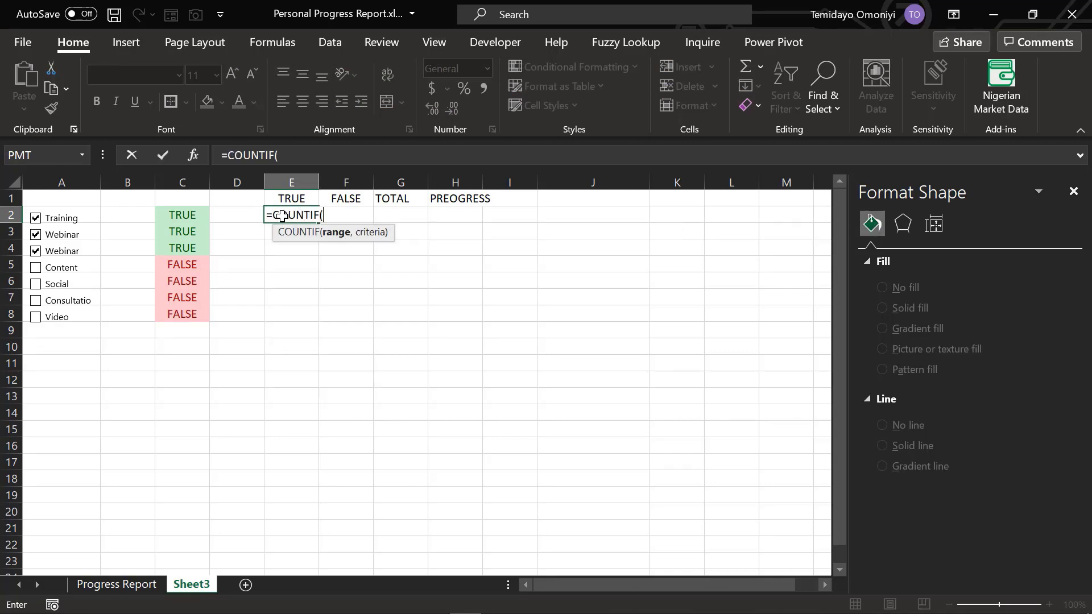
pyautogui.click(189, 214)
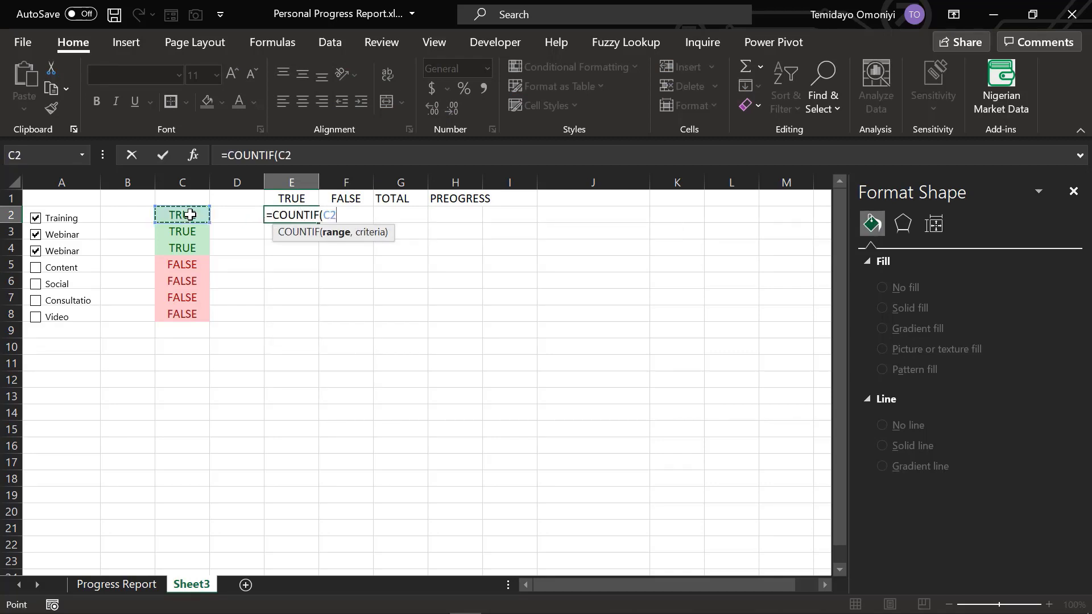
pyautogui.hotkey('ctrl', 'shift', 'Down')
pyautogui.write(',')
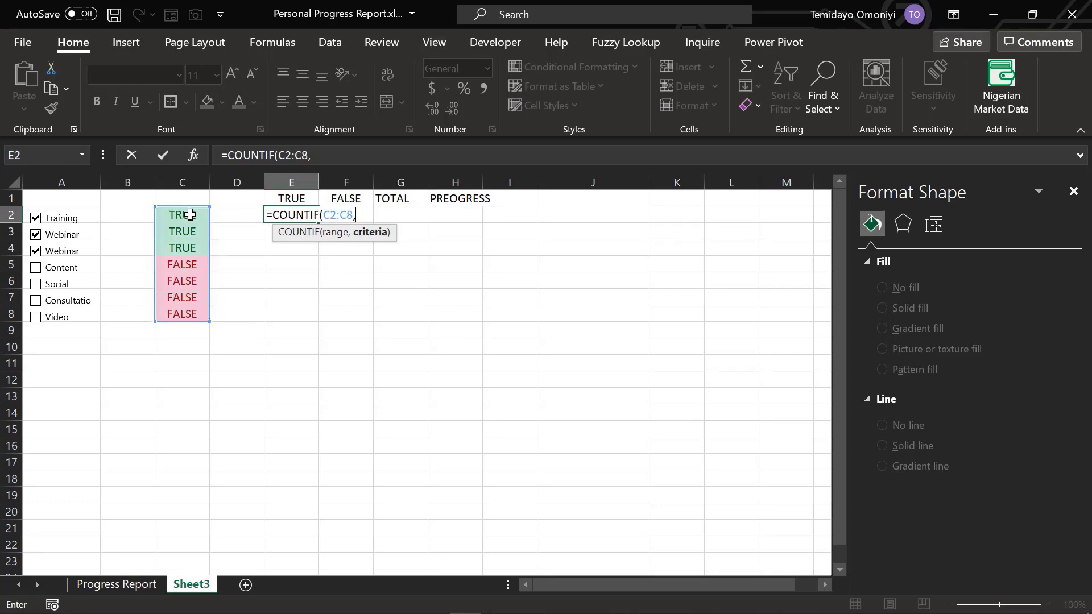
pyautogui.click(275, 197)
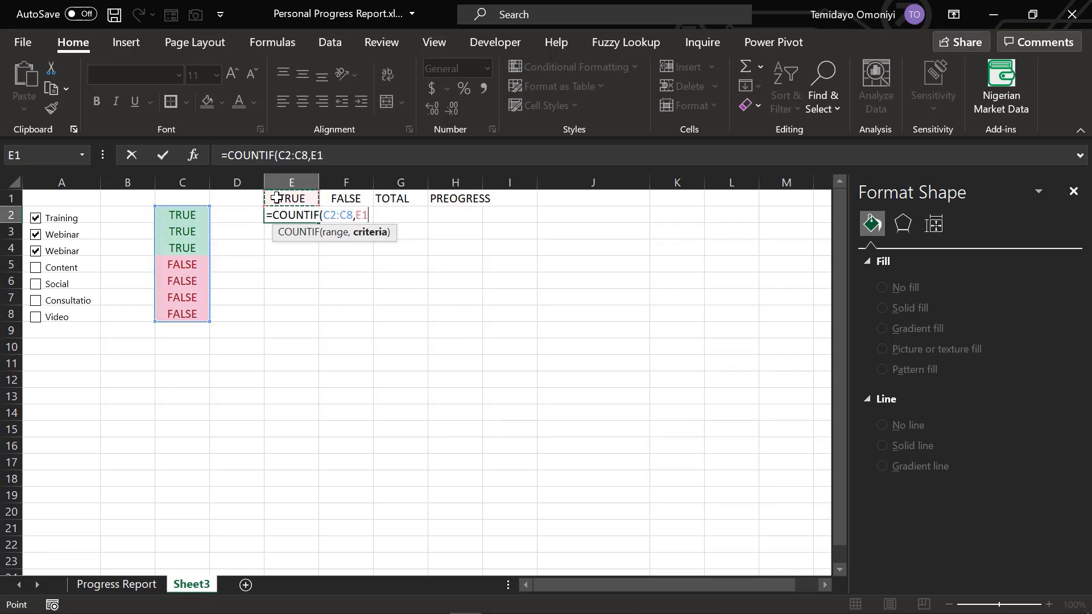
pyautogui.write(')')
pyautogui.press('Return')
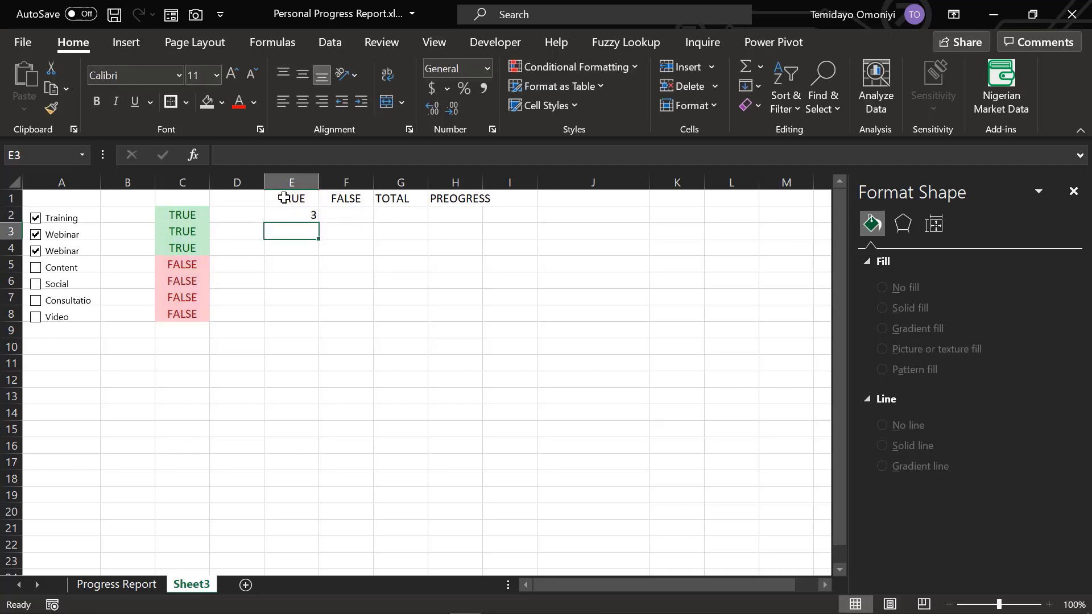
# - Count FALSE statuses in F2 with =COUNTIF(C2:C8,F1), giving 4
pyautogui.click(351, 217)
pyautogui.write('=')
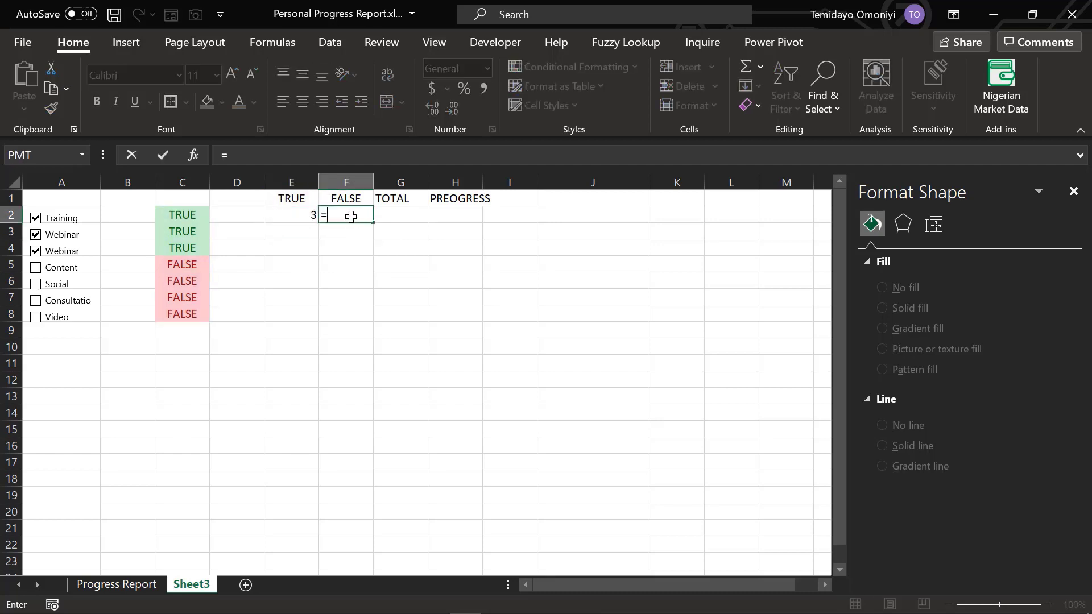
pyautogui.write('count')
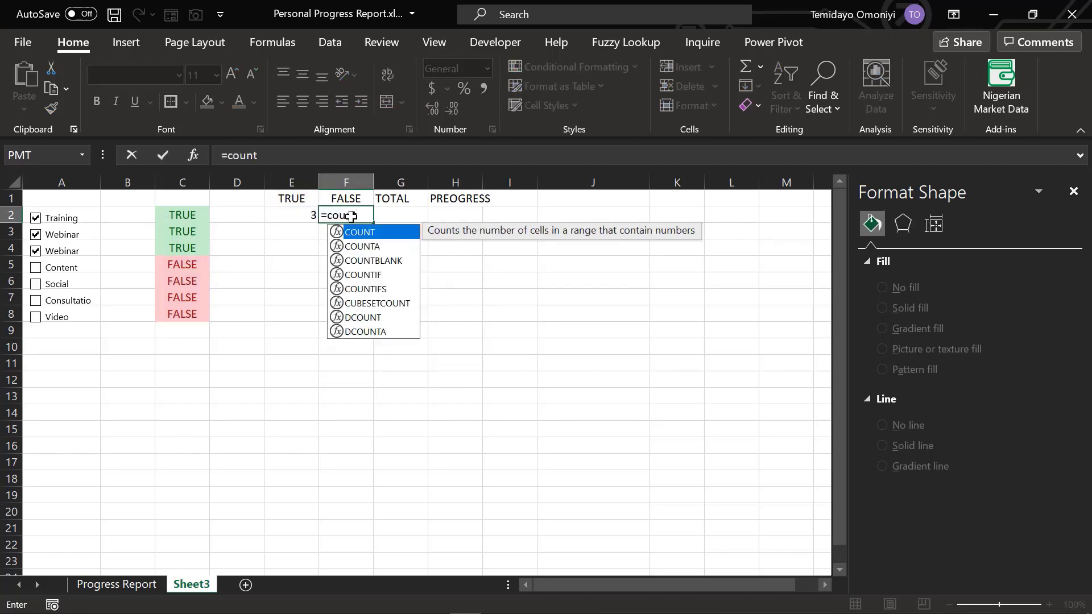
pyautogui.press('Down')
pyautogui.press('Down')
pyautogui.press('Down')
pyautogui.press('Tab')
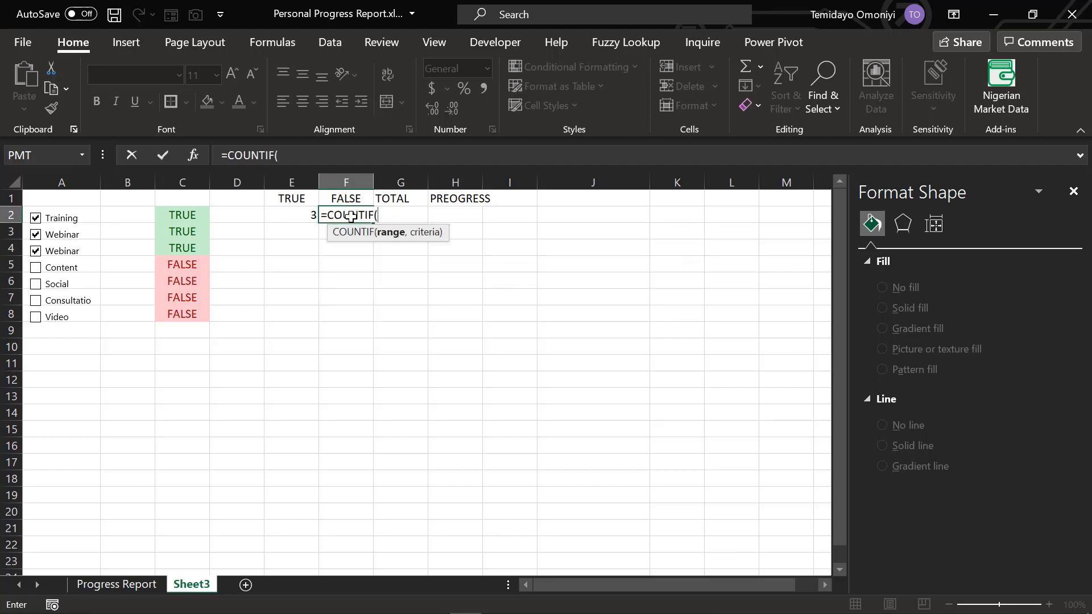
pyautogui.click(190, 214)
pyautogui.moveTo(190, 215); pyautogui.dragTo(202, 317)
pyautogui.write(',')
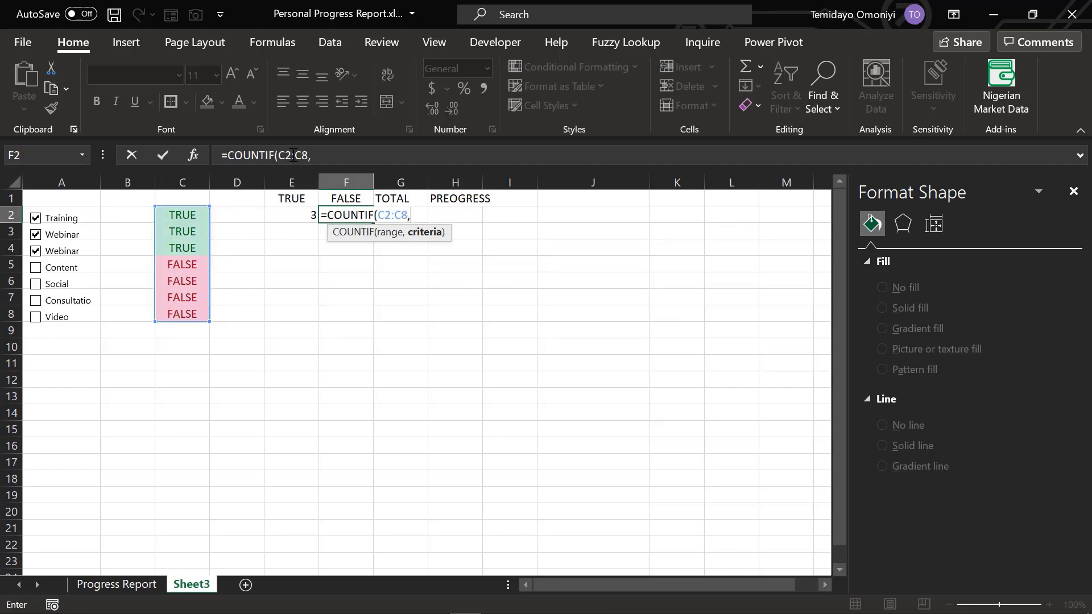
pyautogui.click(334, 199)
pyautogui.write(')')
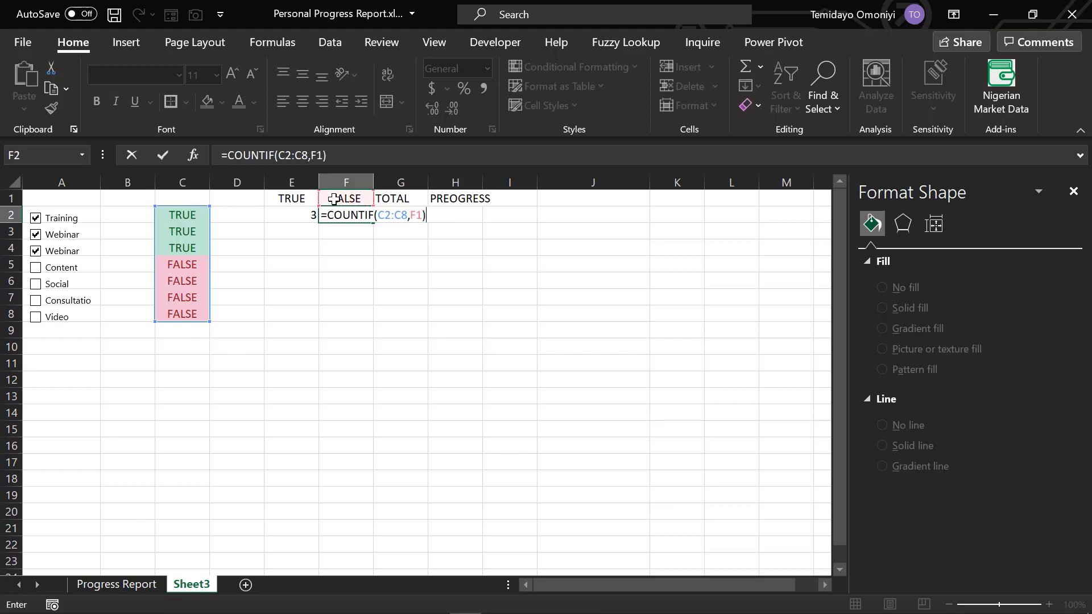
pyautogui.press('Return')
# - Total the counts in G2 with =SUM(E2:F2), giving 7
pyautogui.click(399, 211)
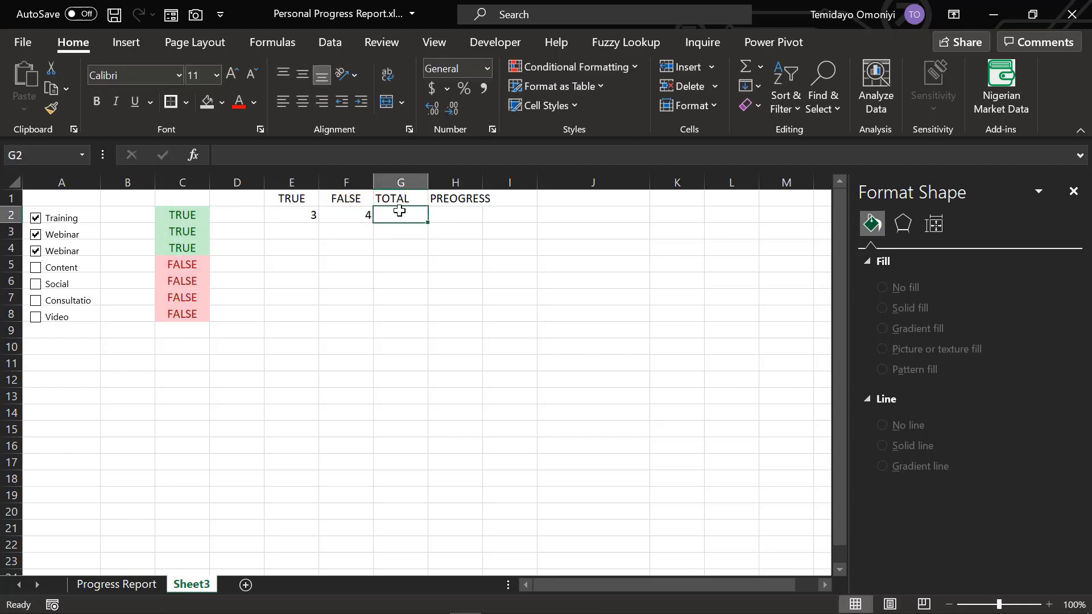
pyautogui.write('=sum')
pyautogui.press('Tab')
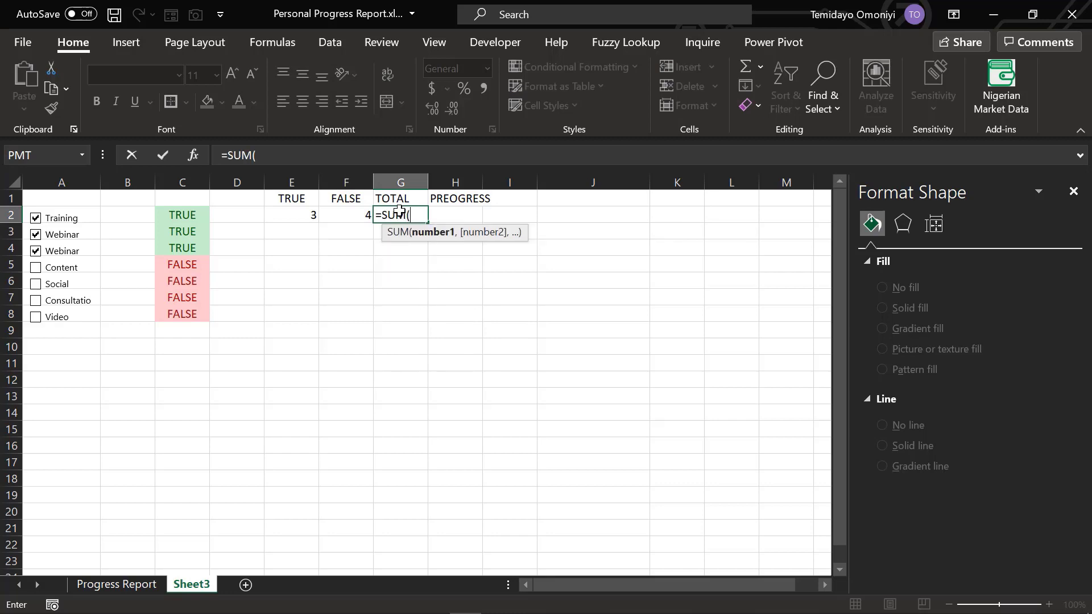
pyautogui.click(298, 215)
pyautogui.hotkey('shift', 'Right')
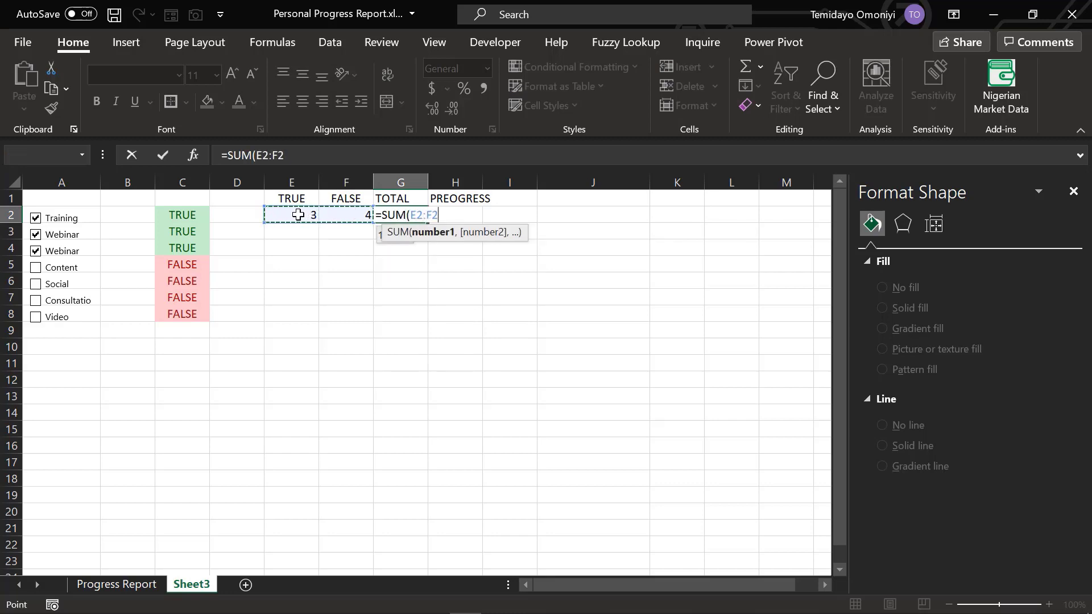
pyautogui.write(')')
pyautogui.press('Return')
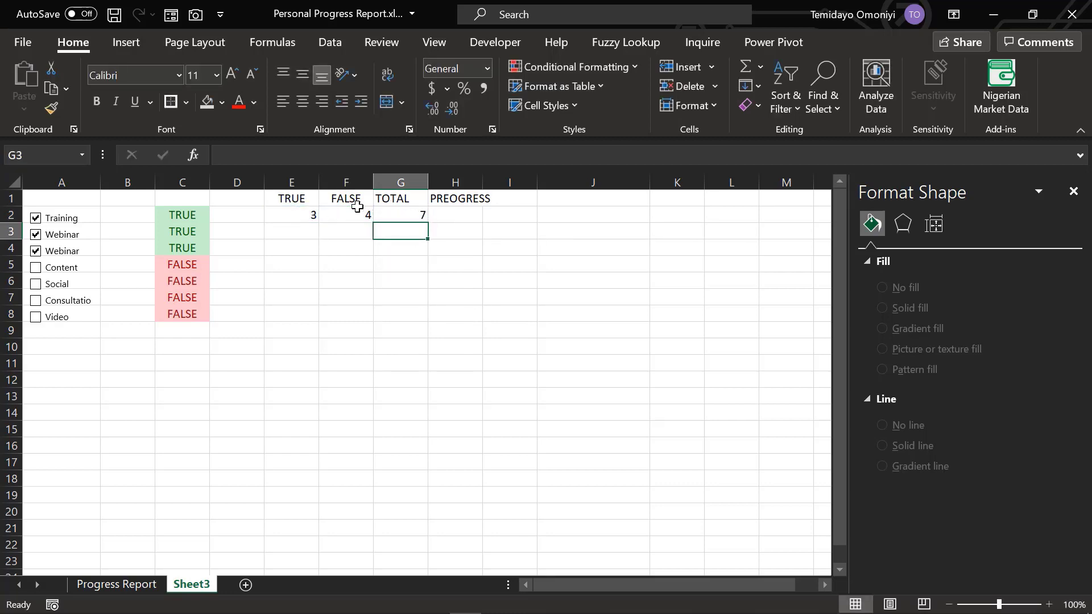
pyautogui.click(441, 213)
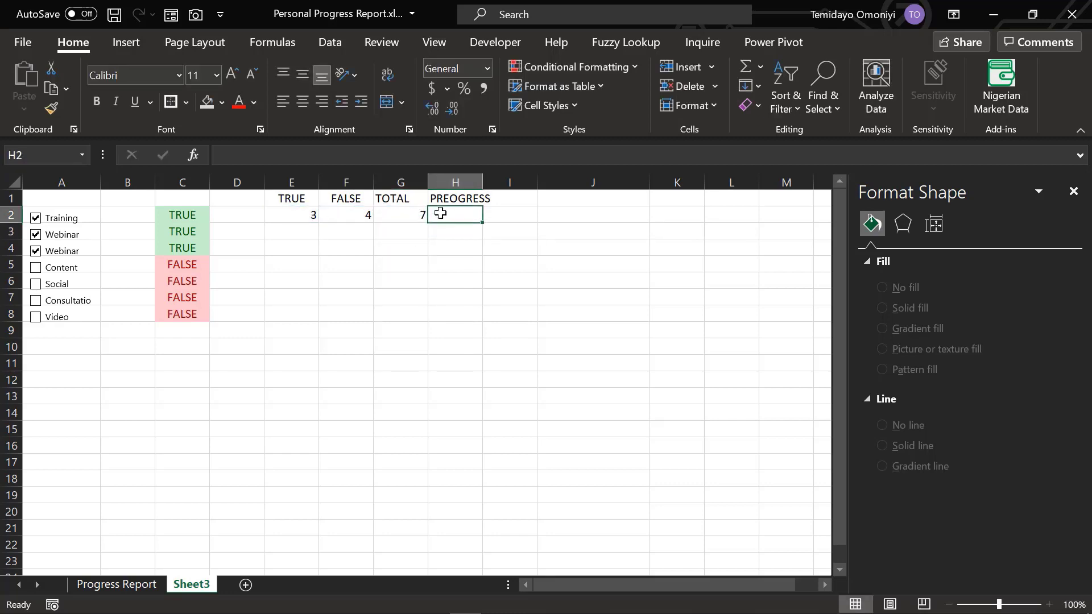
# - Autofit column H and enter the progress formula =E2/G2 in H2
pyautogui.doubleClick(486, 183)
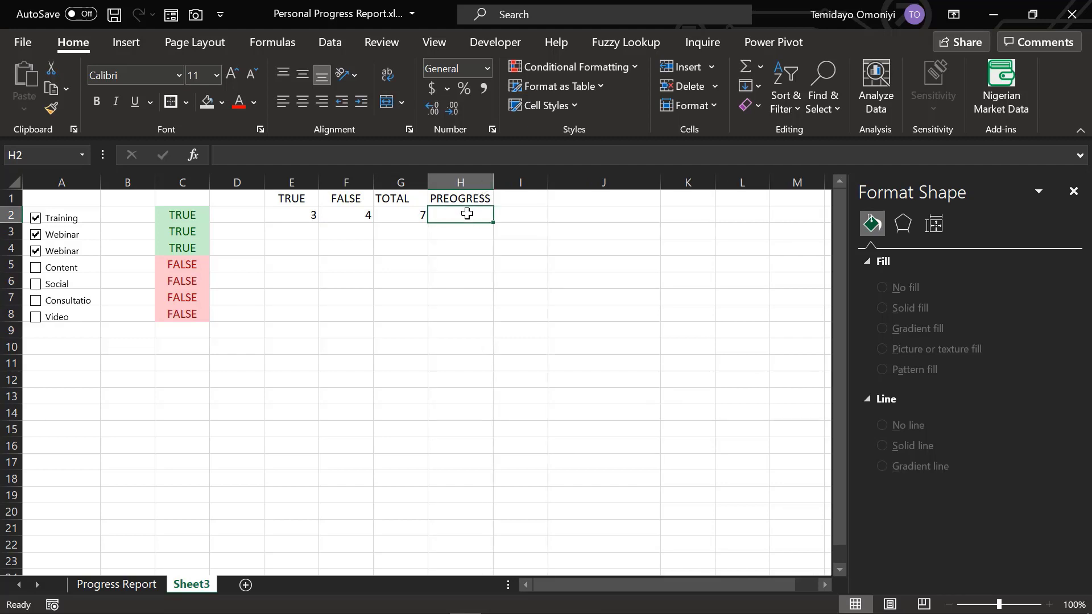
pyautogui.write('=')
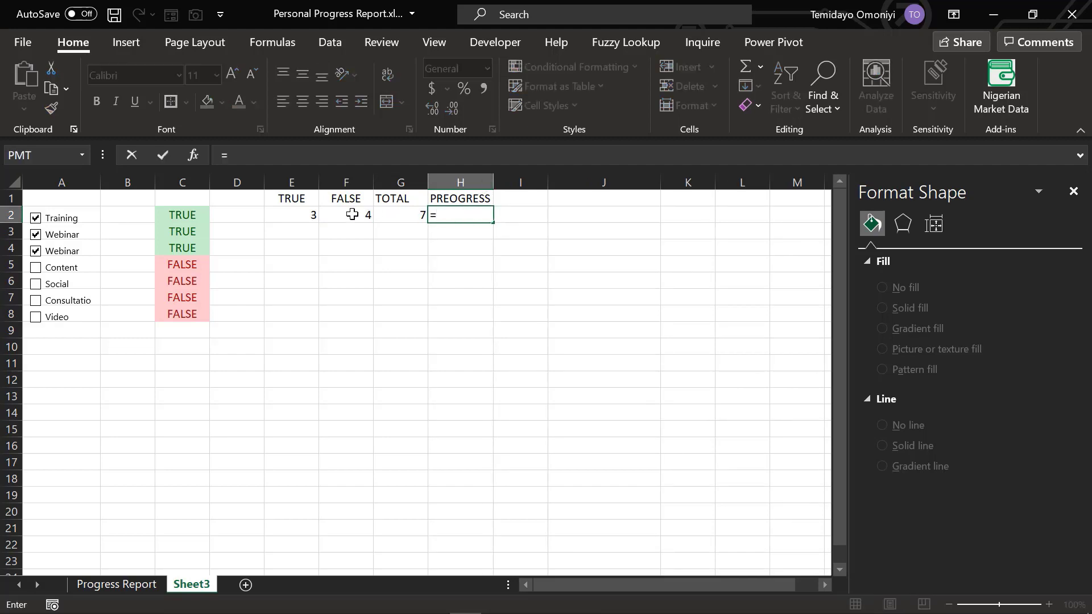
pyautogui.click(294, 219)
pyautogui.write('/')
pyautogui.click(393, 215)
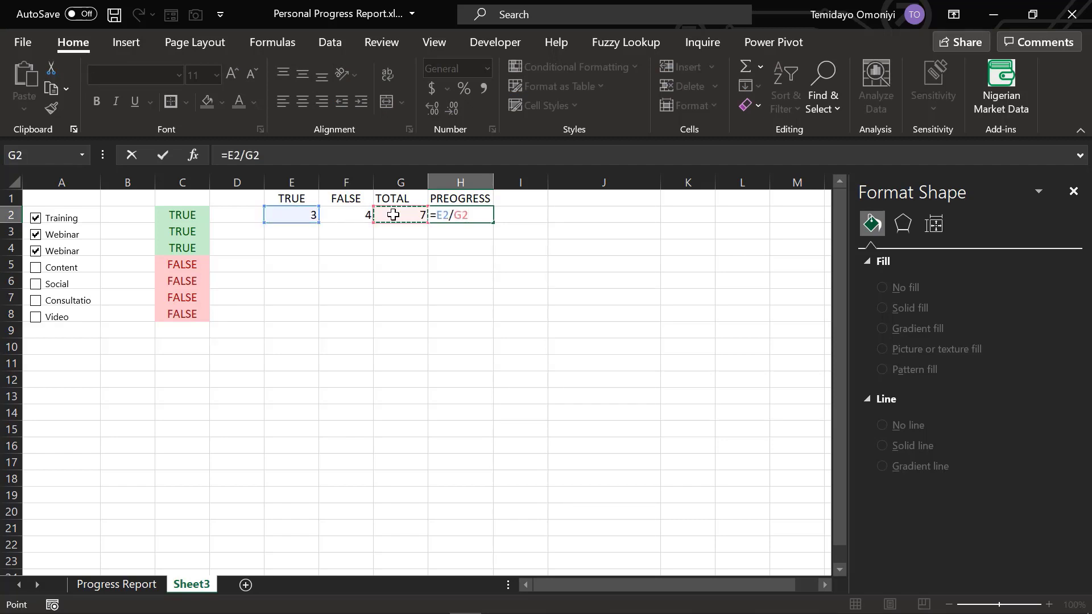
pyautogui.press('Return')
# - Apply Percent Style to H2 so progress shows 43%
pyautogui.click(468, 211)
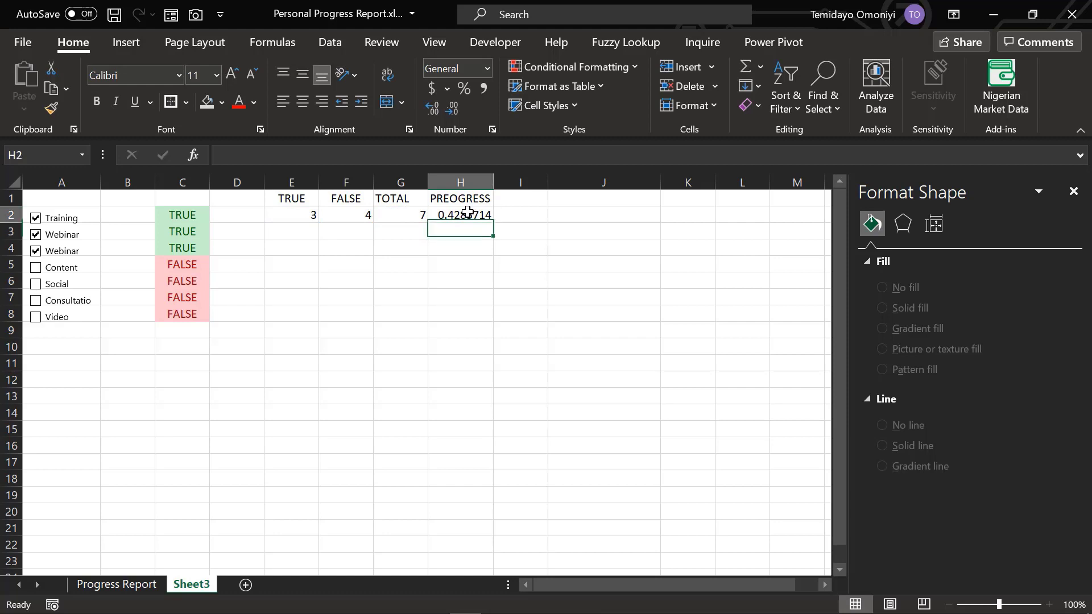
pyautogui.click(463, 85)
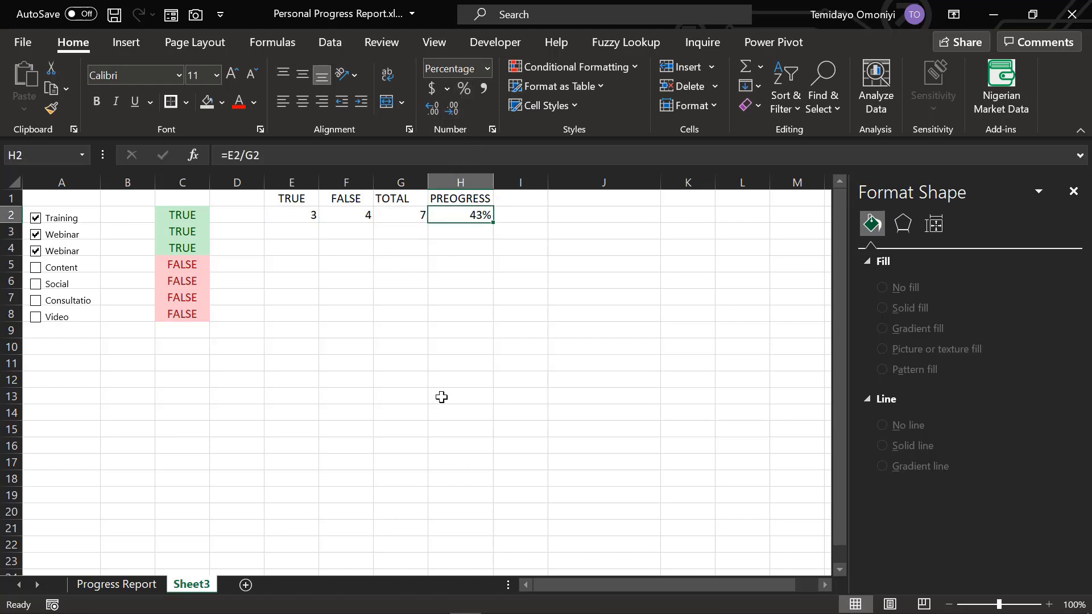
pyautogui.click(334, 400)
pyautogui.hotkey('ctrl', 'End')
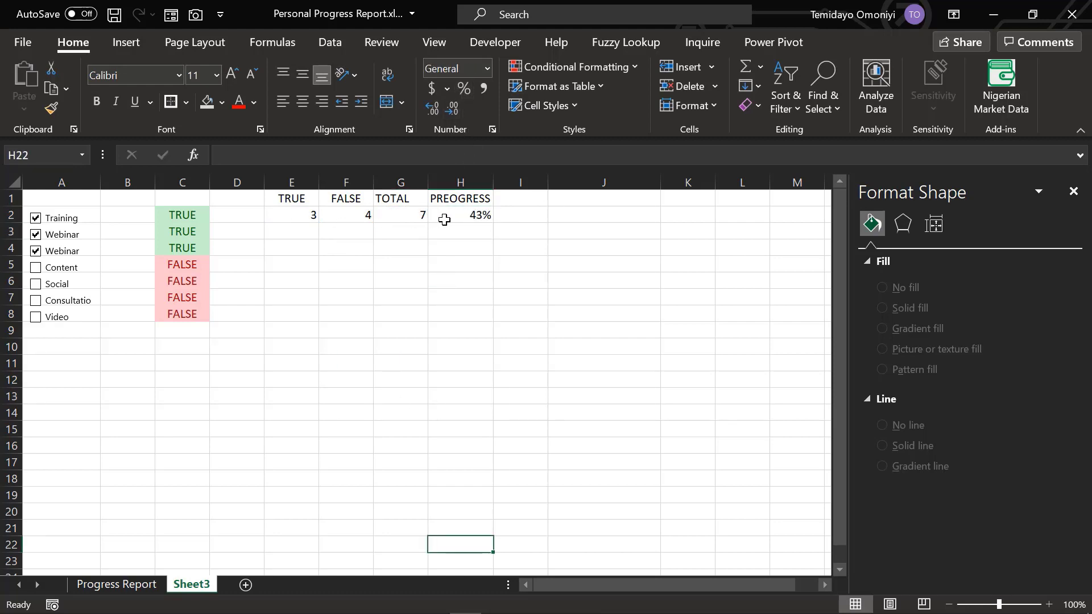
# - Chart the PREOGRESS heading and 43% value in H1:H2 with Alt+F1
pyautogui.click(455, 197)
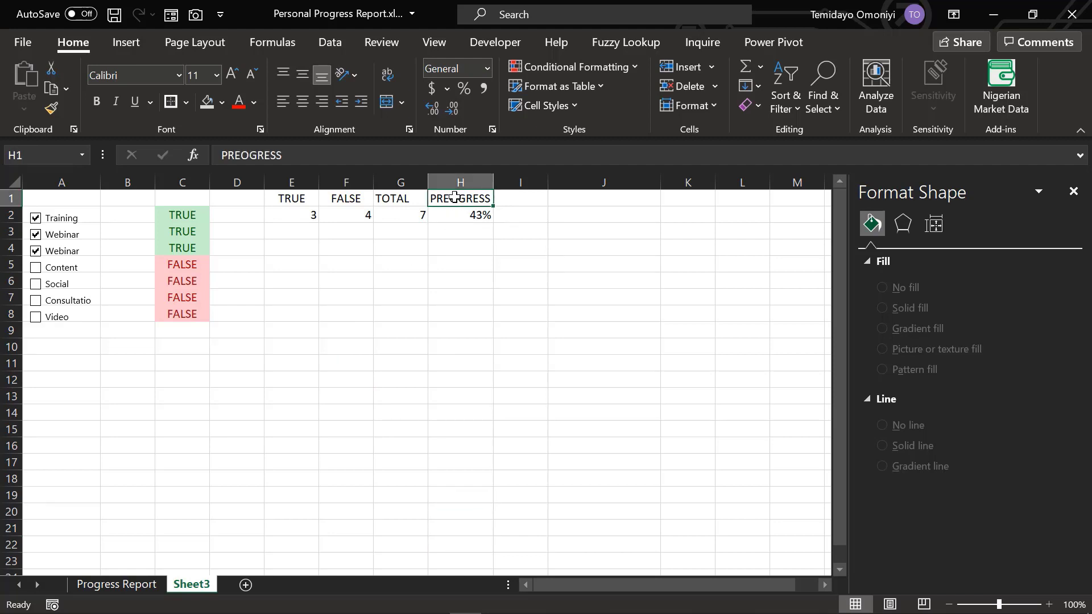
pyautogui.hotkey('shift', 'Down')
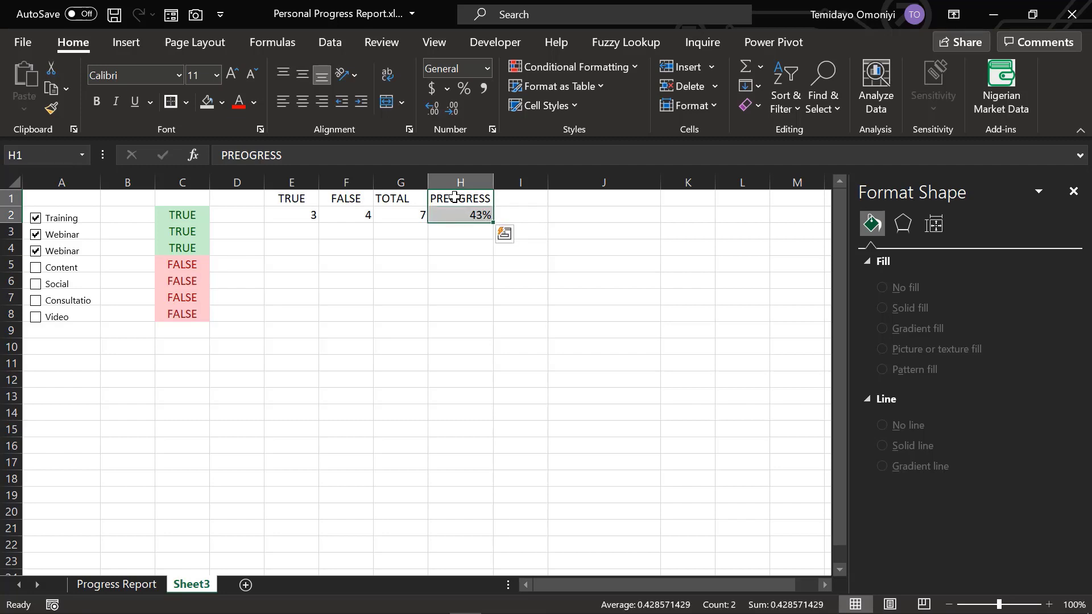
pyautogui.hotkey('alt', 'F1')
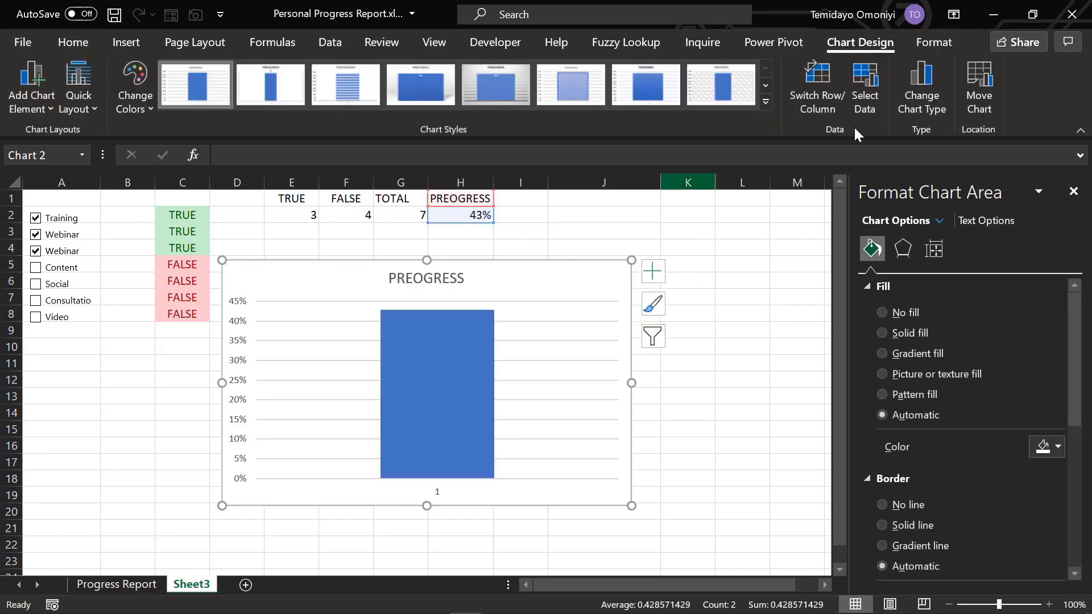
pyautogui.click(922, 91)
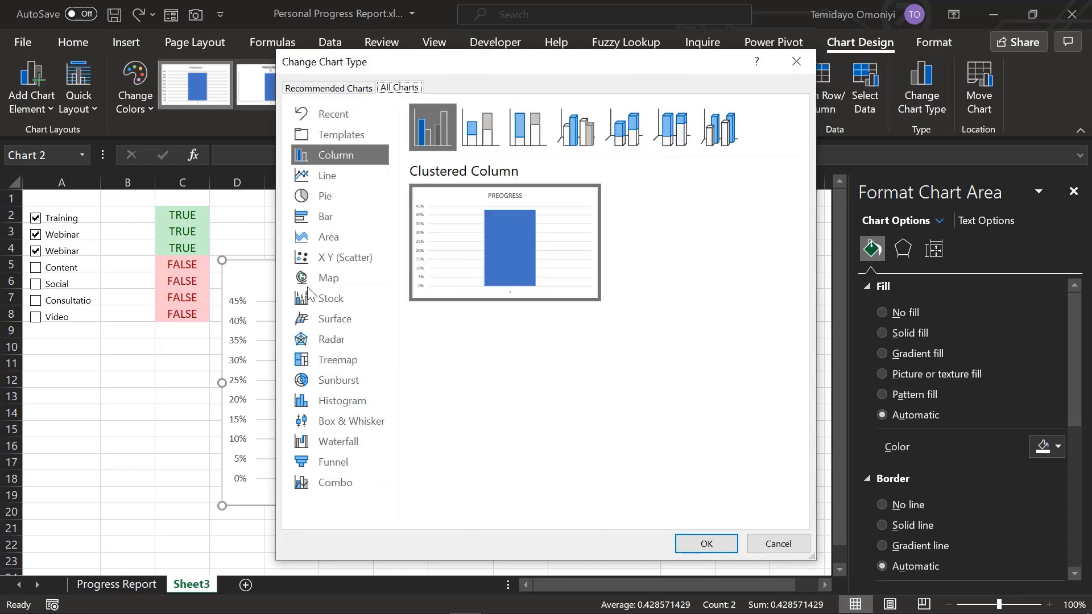
# - Change the progress chart to a Bar > Clustered Bar chart
pyautogui.click(321, 217)
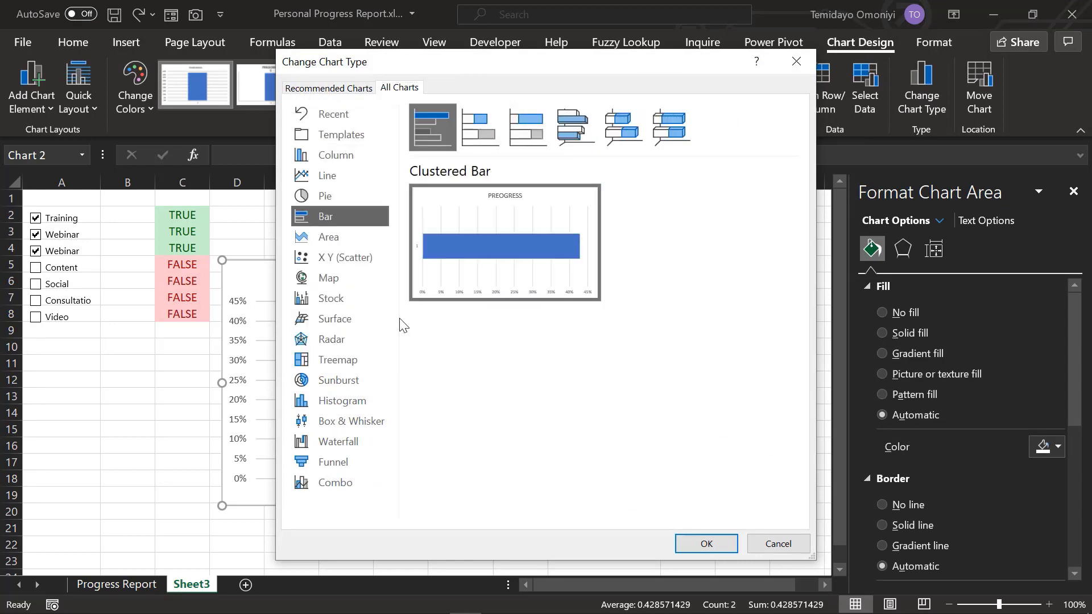
pyautogui.click(700, 547)
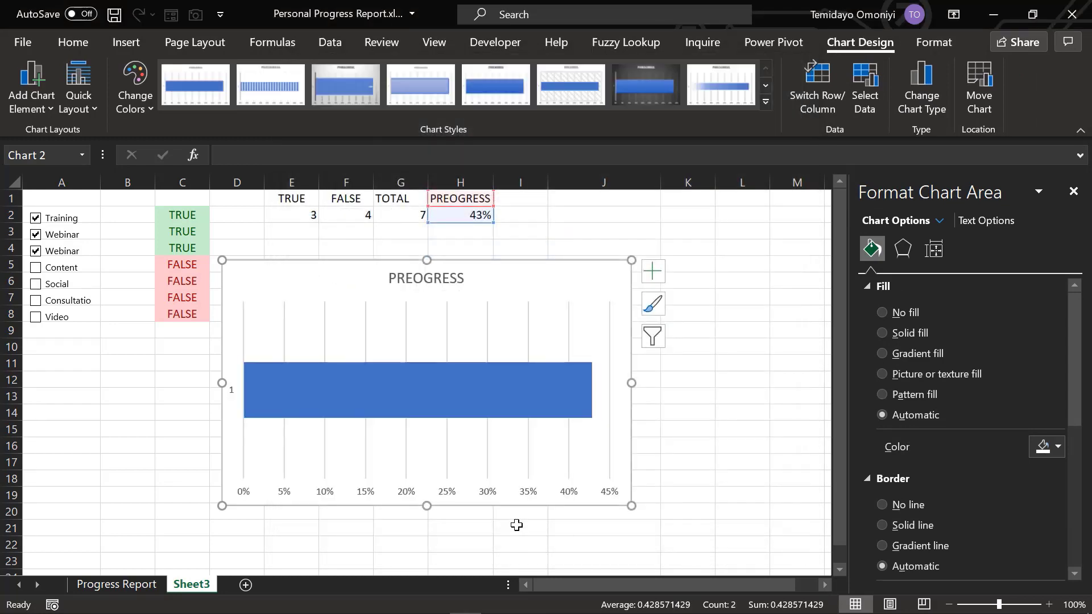
pyautogui.click(406, 499)
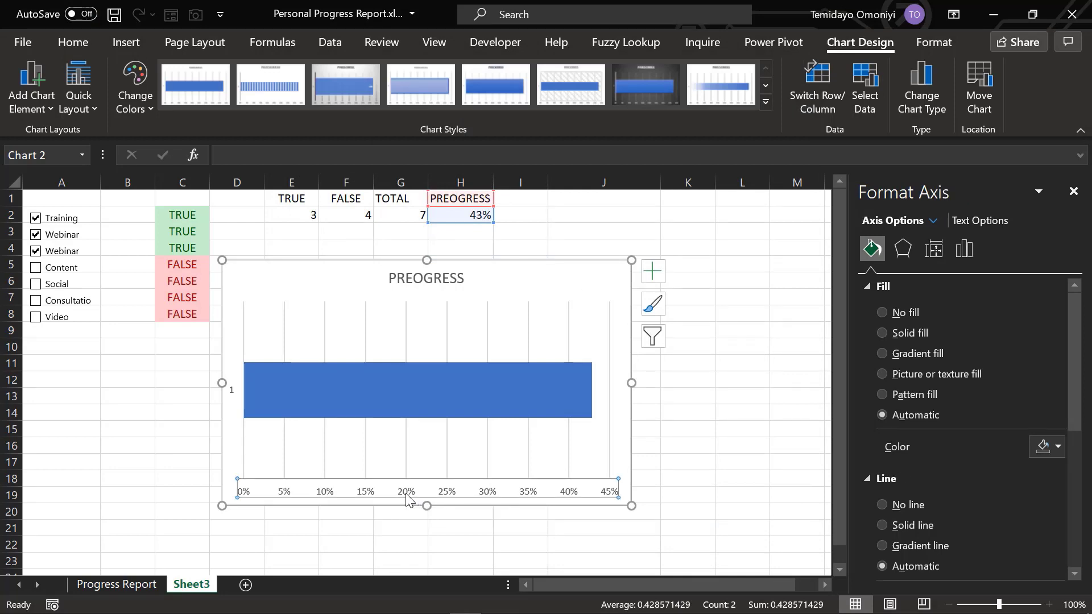
# - Set the horizontal axis Maximum bound to 1.0 so it ends at 100%
pyautogui.rightClick(406, 494)
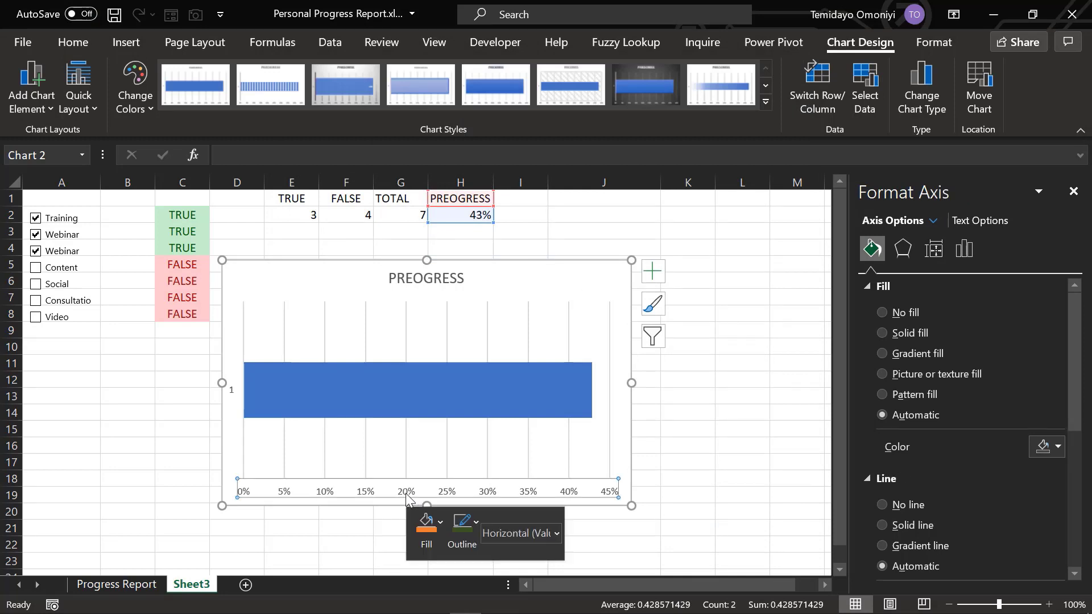
pyautogui.click(956, 255)
pyautogui.click(868, 289)
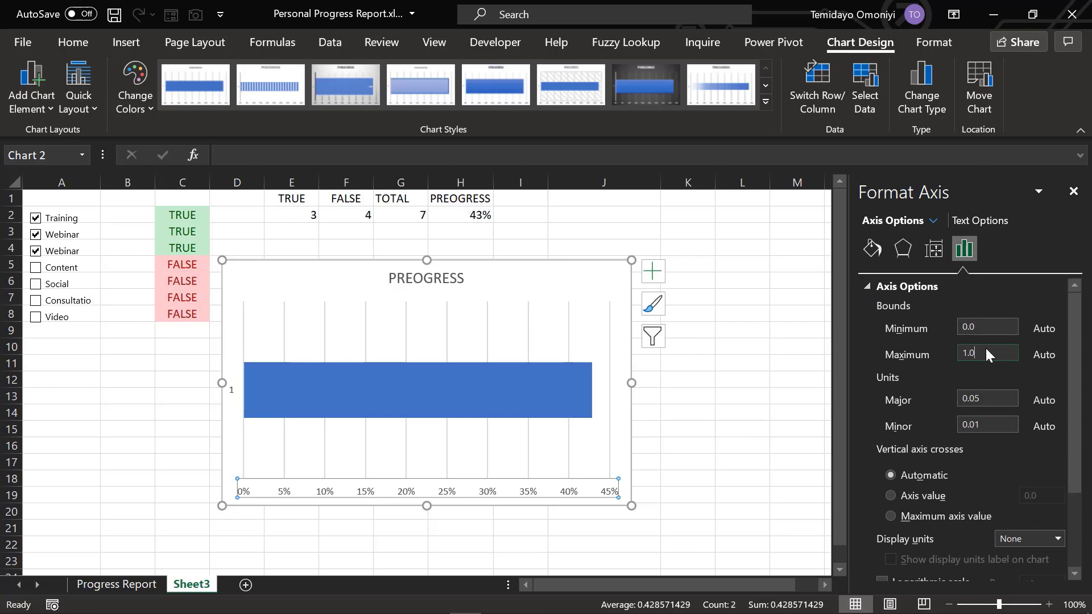
pyautogui.click(1006, 324)
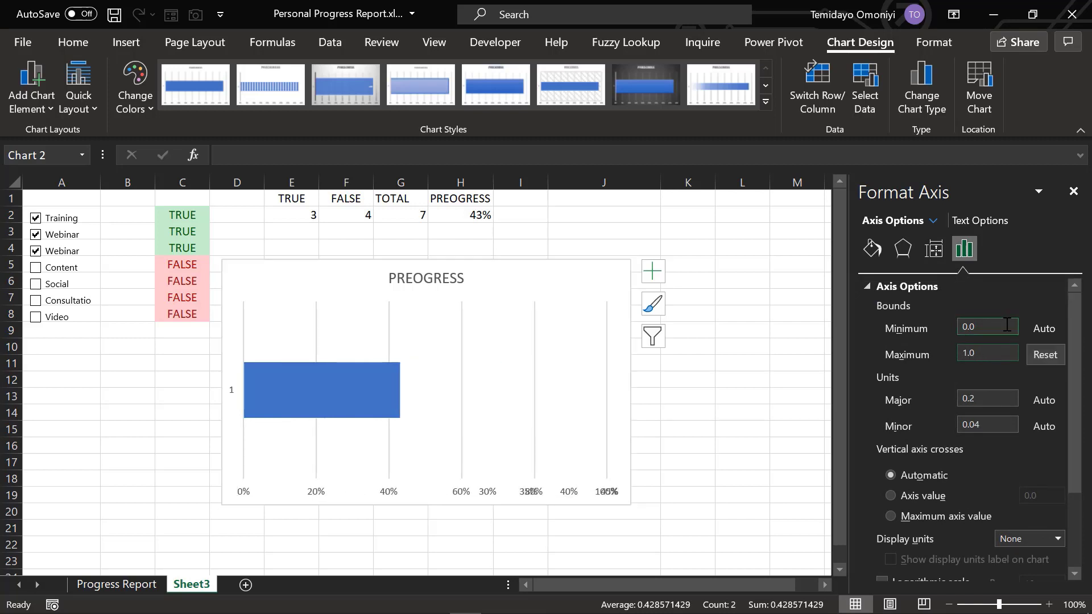
# - Change the bar series gap width from 219% to 400% to slim the bar
pyautogui.click(350, 376)
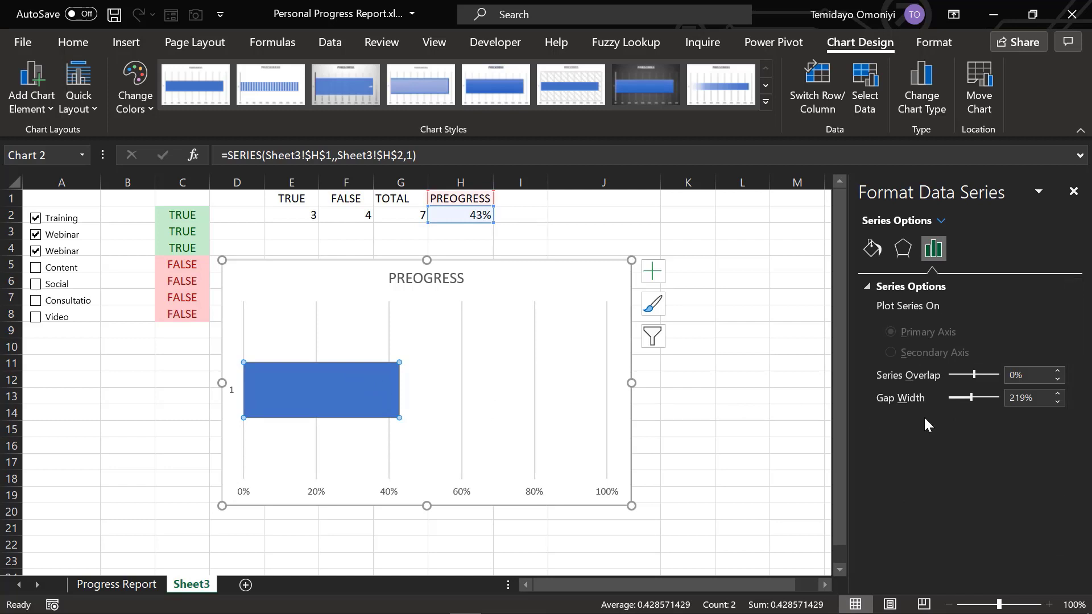
pyautogui.doubleClick(1016, 398)
pyautogui.write('400')
pyautogui.press('Return')
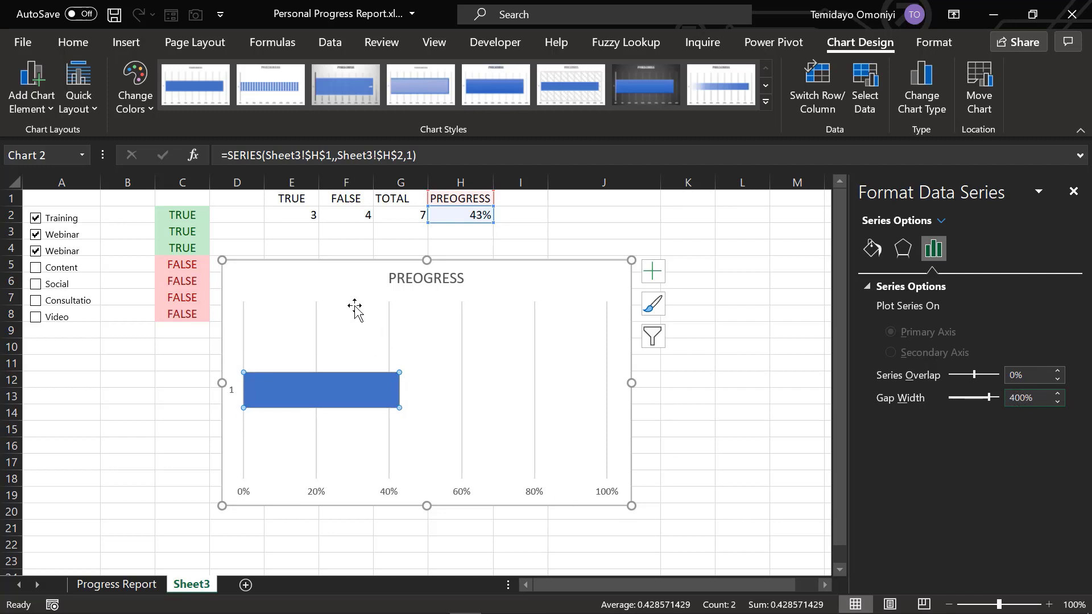
pyautogui.click(343, 281)
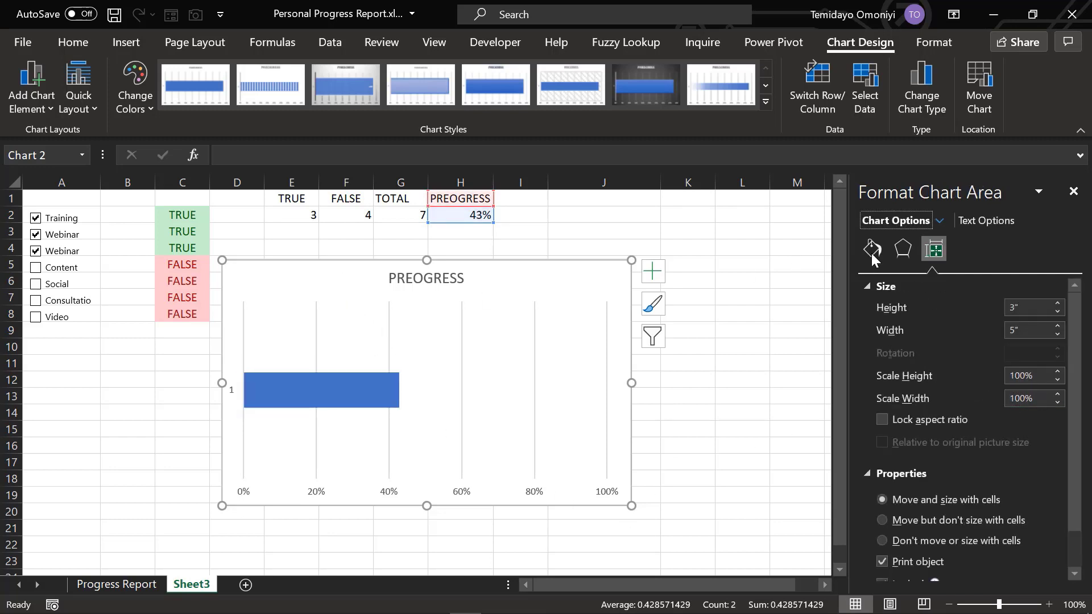
# - Give the chart area a solid dark green fill
pyautogui.rightClick(494, 273)
pyautogui.click(564, 577)
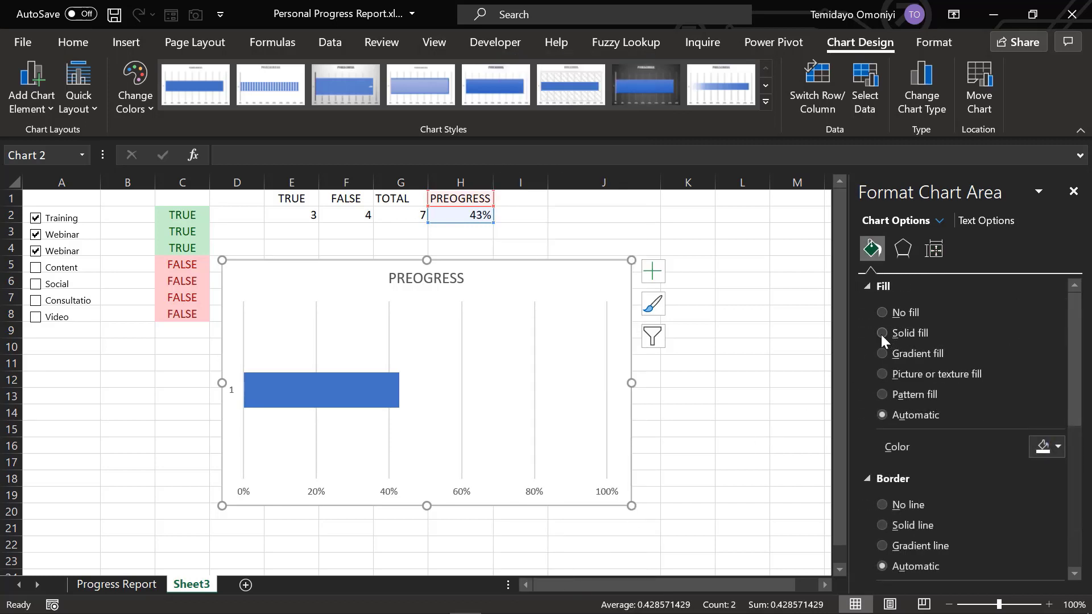
pyautogui.click(881, 333)
pyautogui.click(1057, 447)
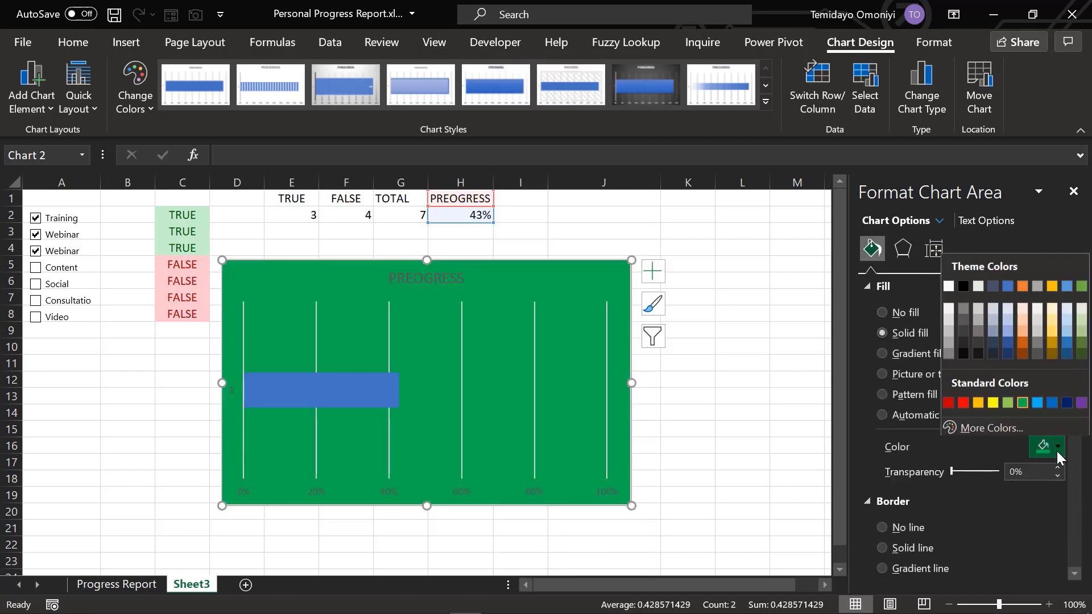
pyautogui.click(1081, 332)
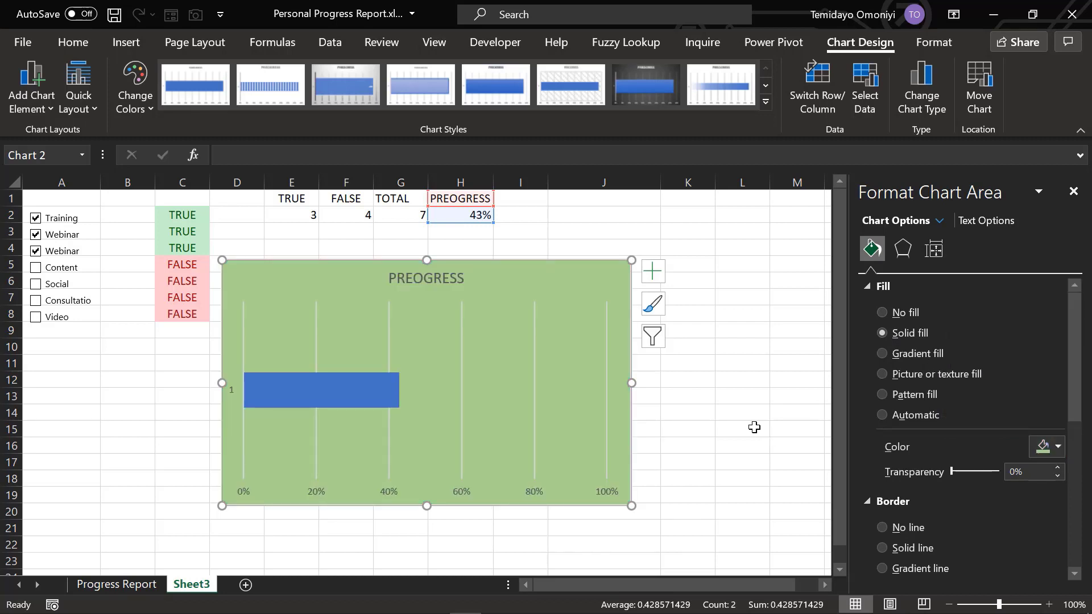
pyautogui.click(1056, 447)
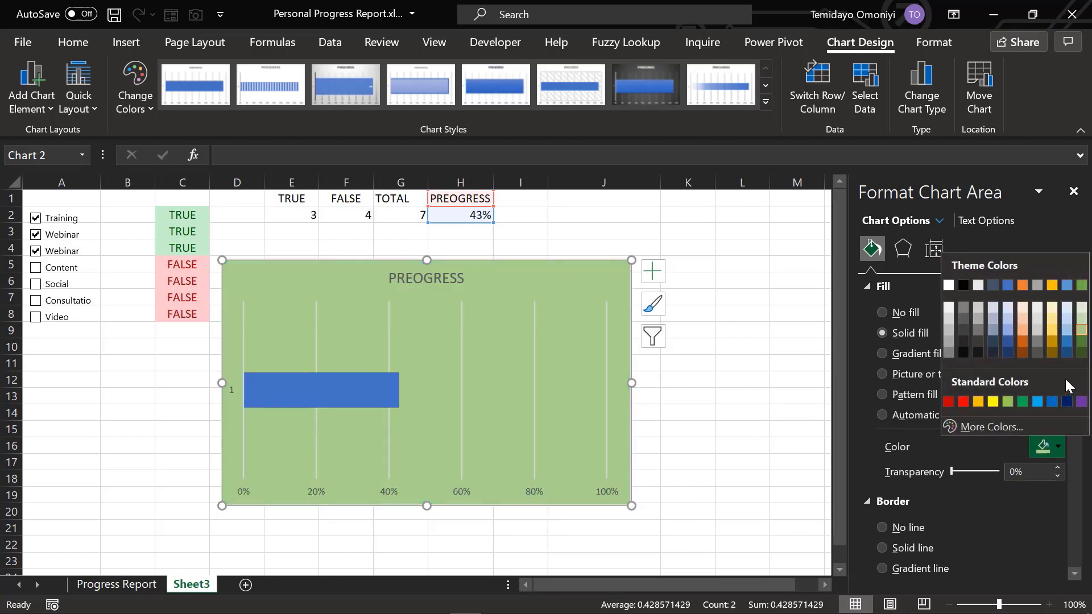
pyautogui.click(1082, 358)
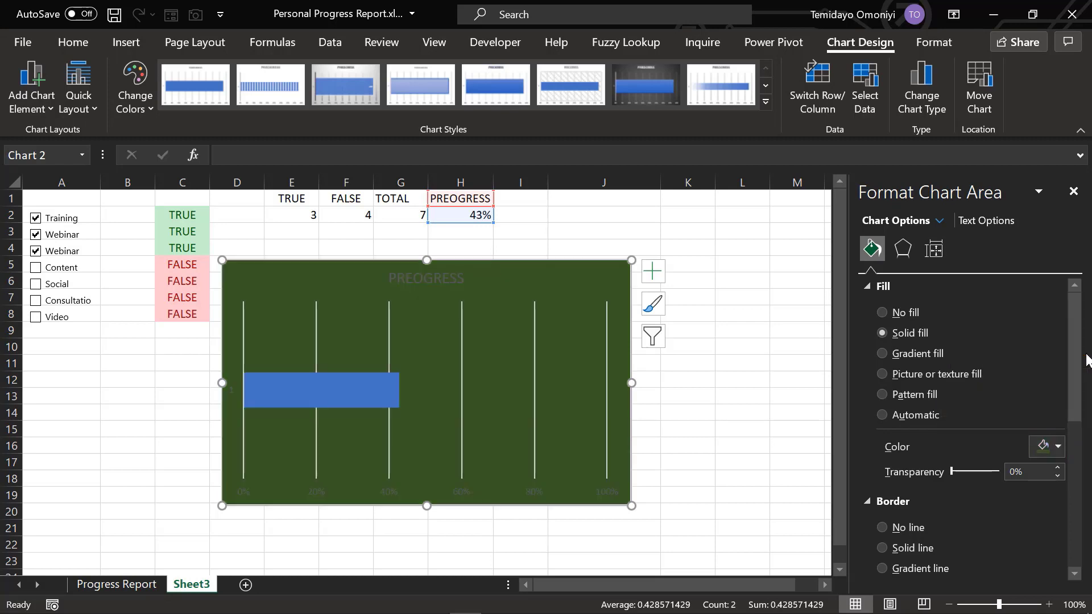
# - Fill the progress bar series with light green
pyautogui.click(375, 392)
pyautogui.rightClick(374, 397)
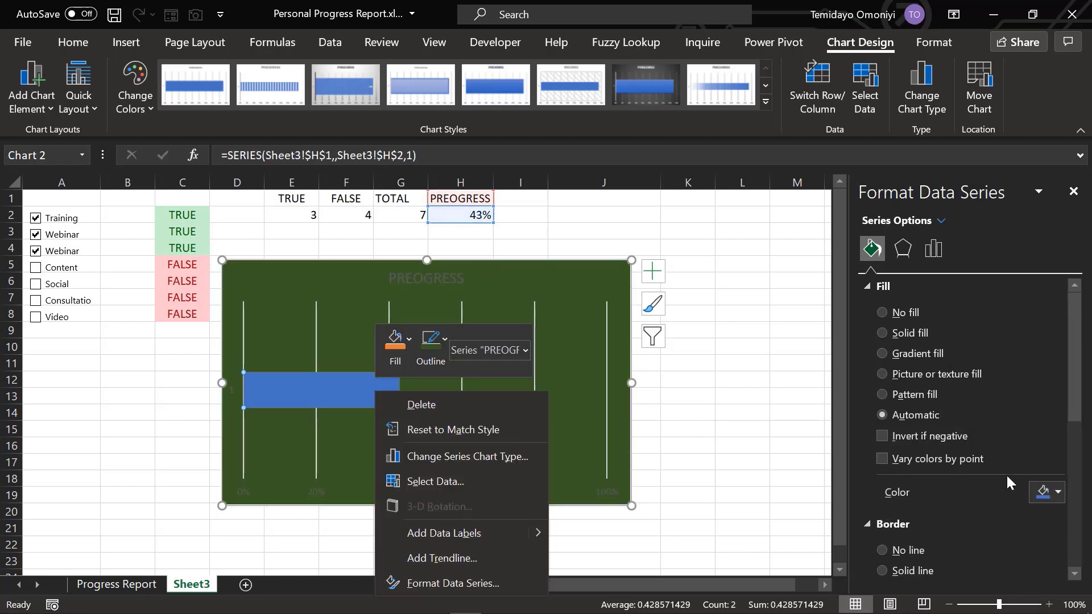
pyautogui.click(1058, 493)
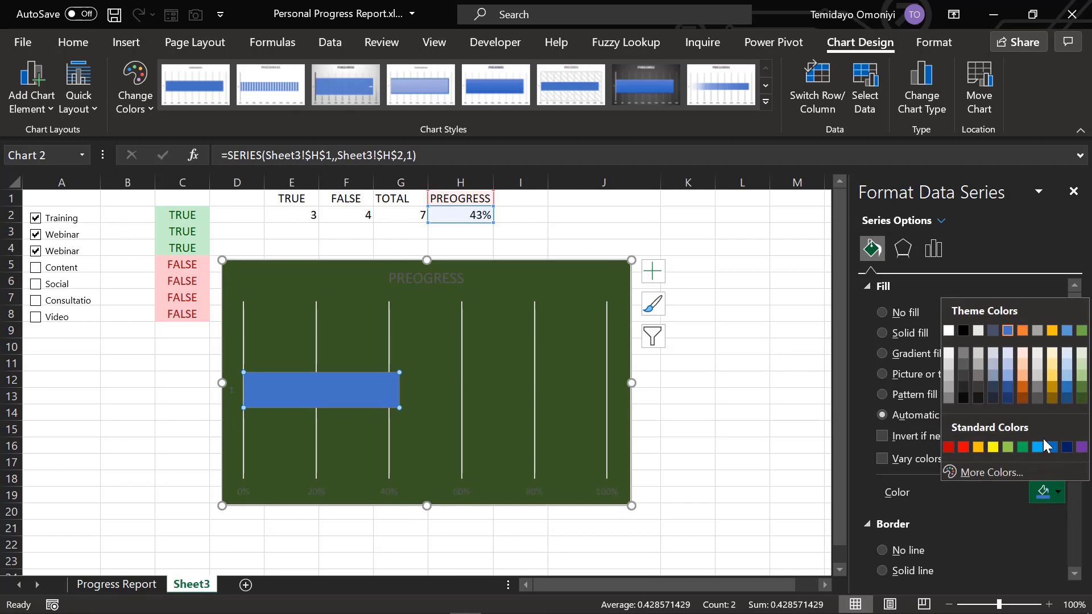
pyautogui.click(1082, 376)
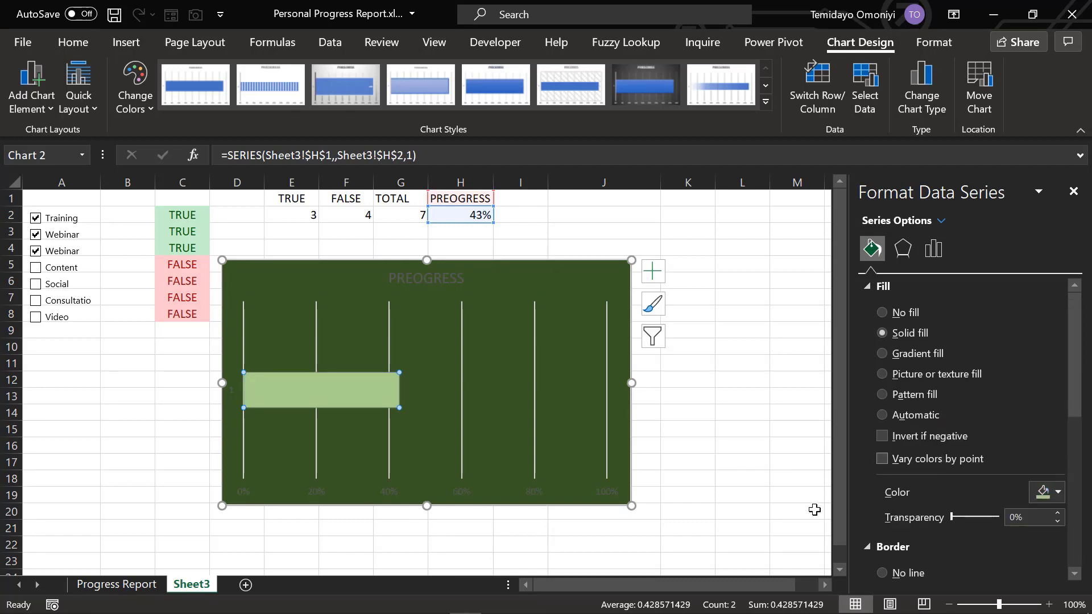
pyautogui.click(316, 491)
# - Set the horizontal axis percentage labels' font colour to white
pyautogui.rightClick(316, 491)
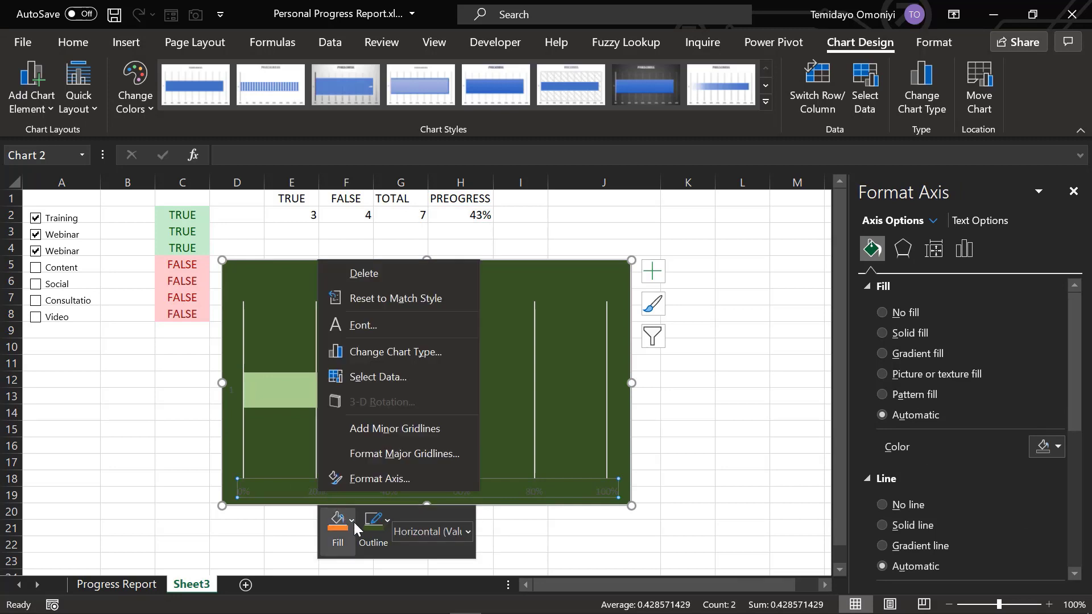
pyautogui.click(65, 43)
pyautogui.click(65, 43)
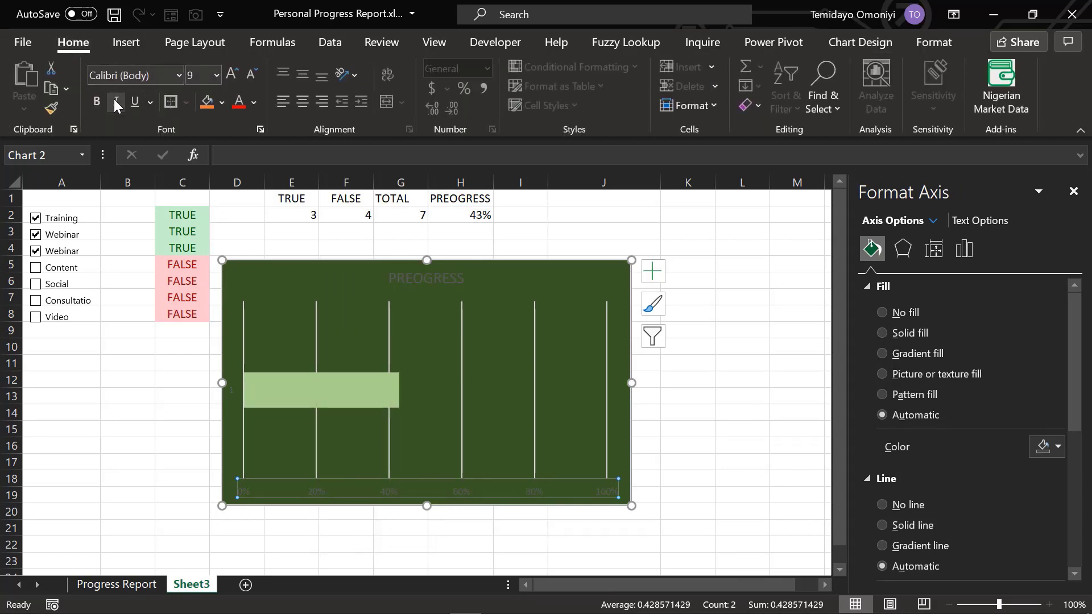
pyautogui.click(254, 103)
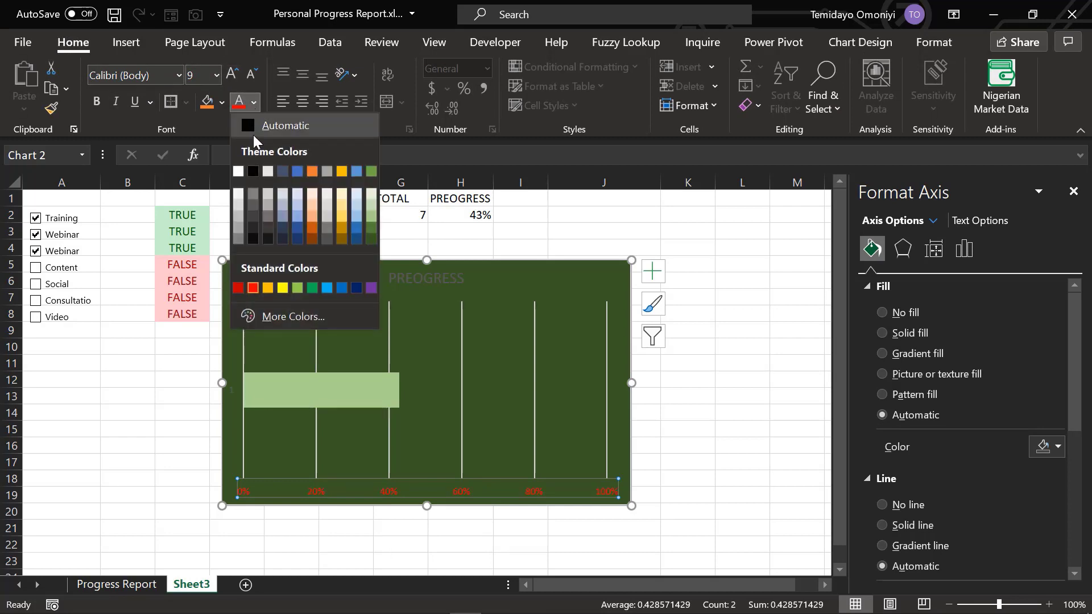
pyautogui.click(238, 171)
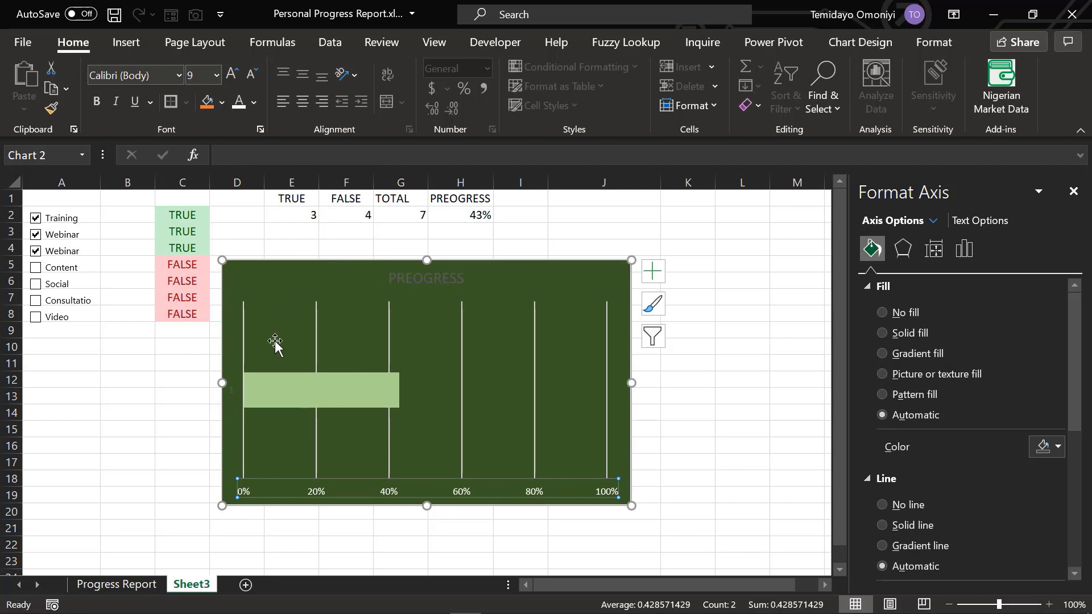
pyautogui.click(234, 393)
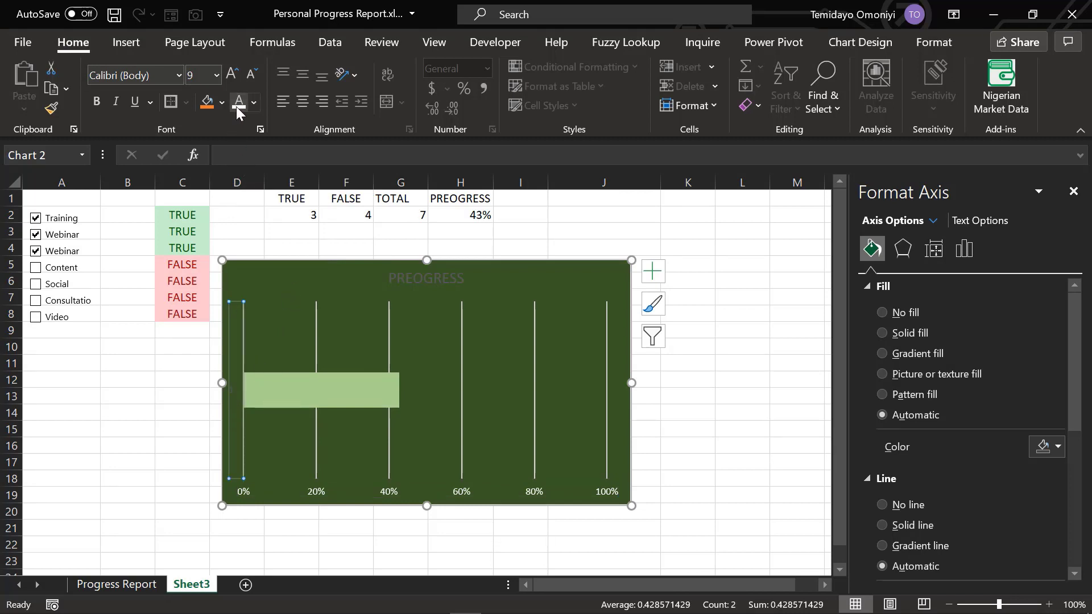
# - Add a data label to the bar and make its 43% text white
pyautogui.click(653, 272)
pyautogui.click(689, 355)
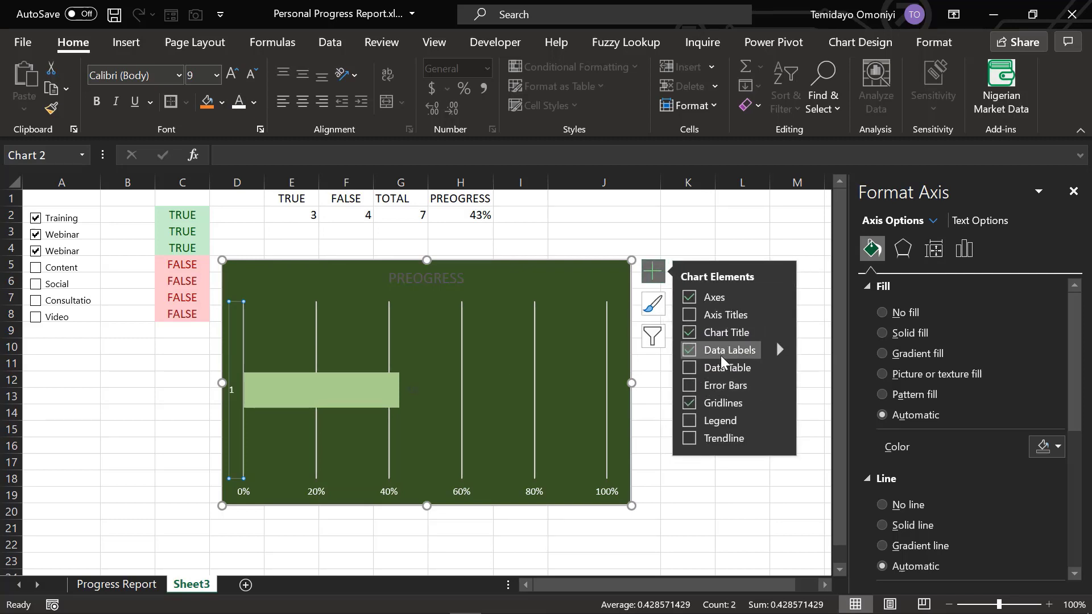
pyautogui.click(421, 391)
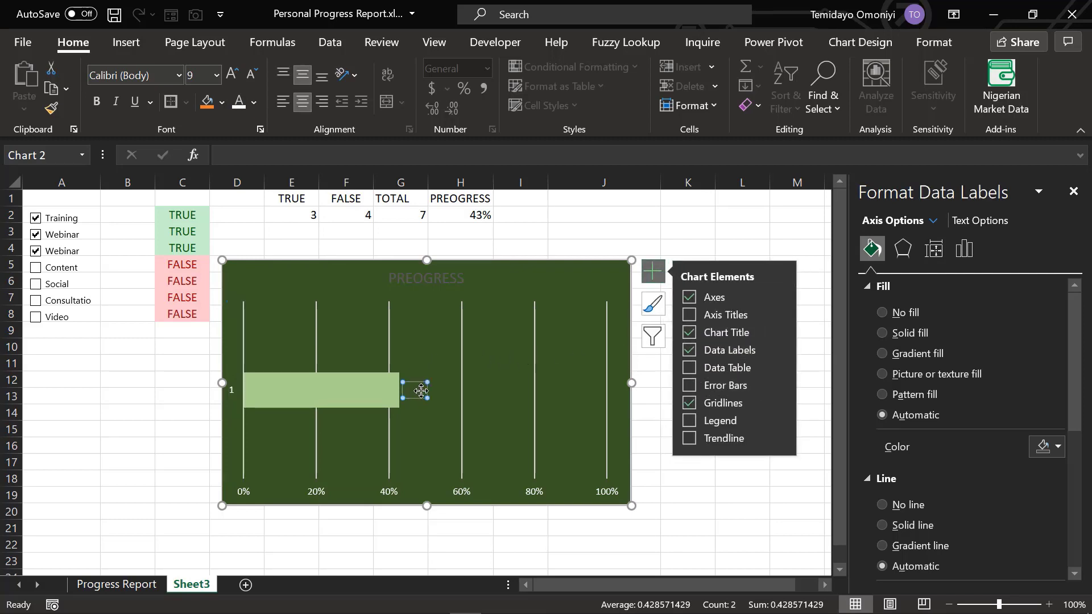
pyautogui.click(240, 102)
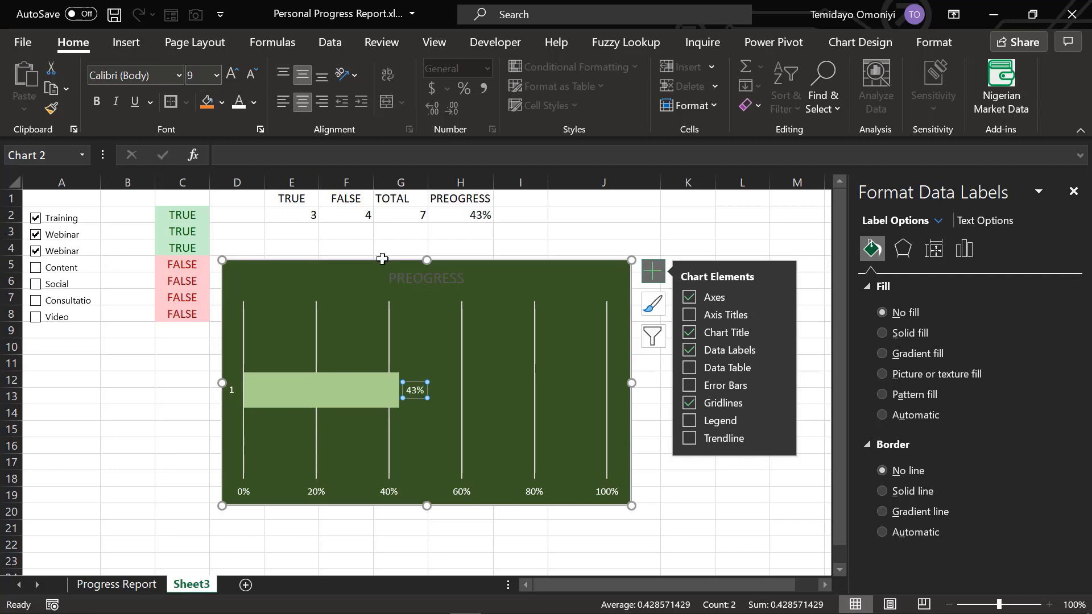
# - Make the PREOGRESS chart title white and tick the Content task as done
pyautogui.click(407, 276)
pyautogui.click(241, 103)
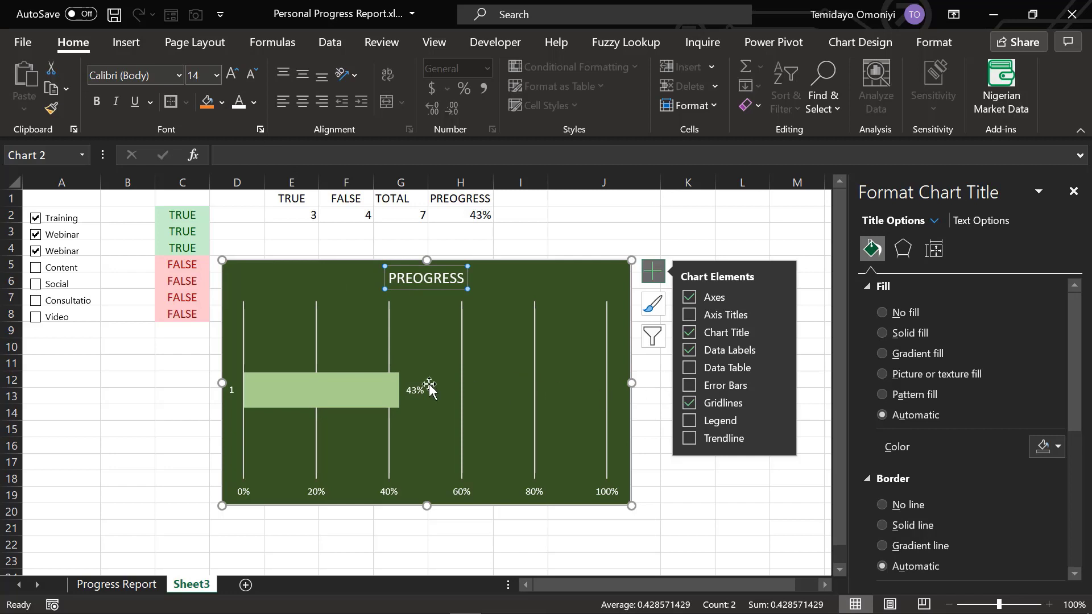
pyautogui.click(36, 268)
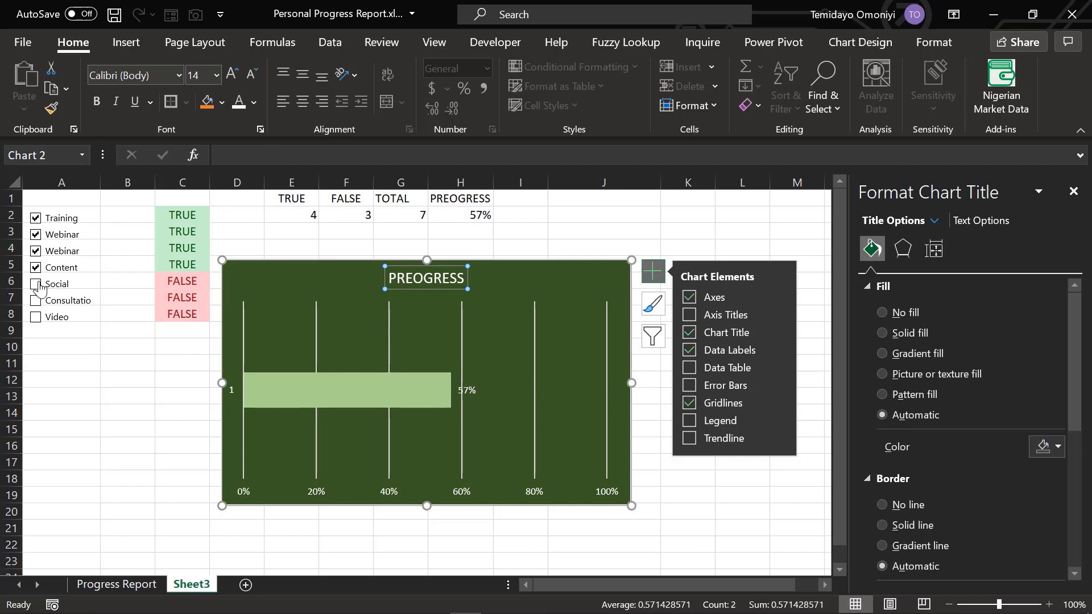
# - Tick Social, row 7 and Video, then untick them along with Content and Webinar
pyautogui.click(35, 283)
pyautogui.click(35, 301)
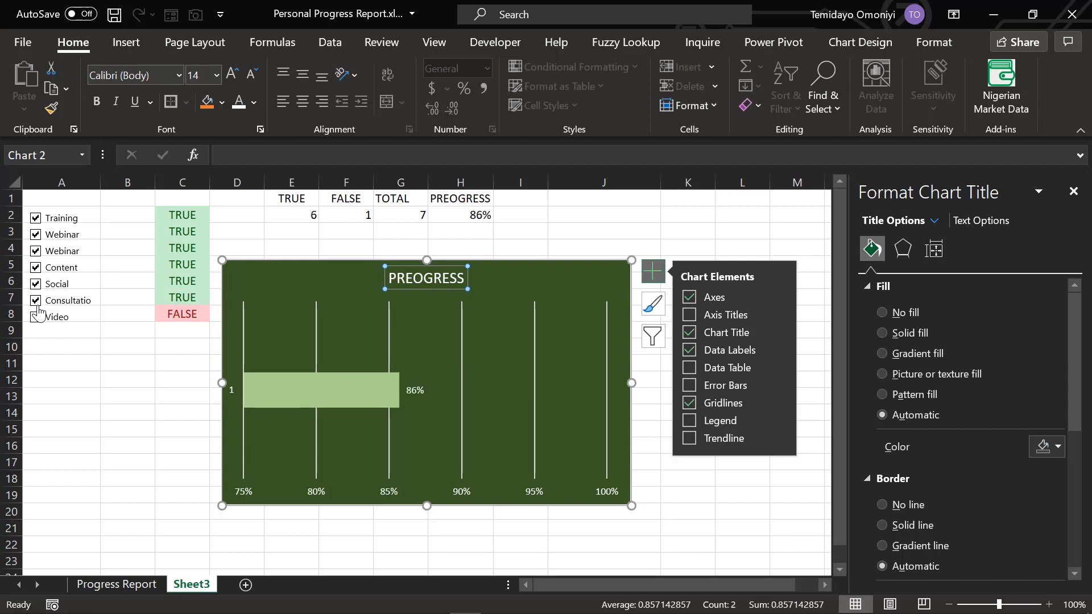
pyautogui.click(35, 317)
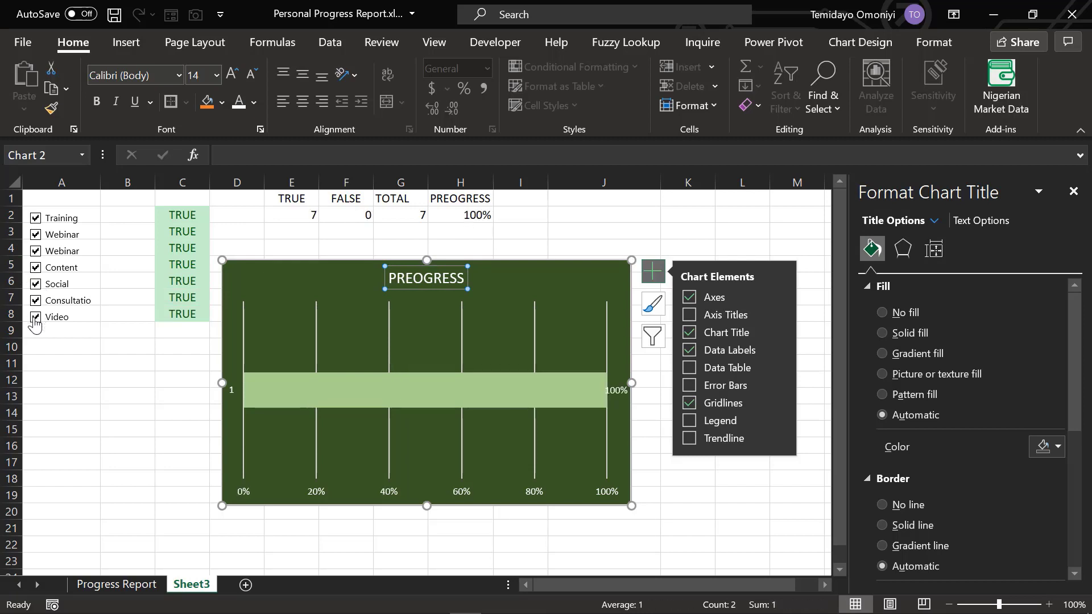
pyautogui.click(35, 317)
pyautogui.click(36, 300)
pyautogui.click(35, 284)
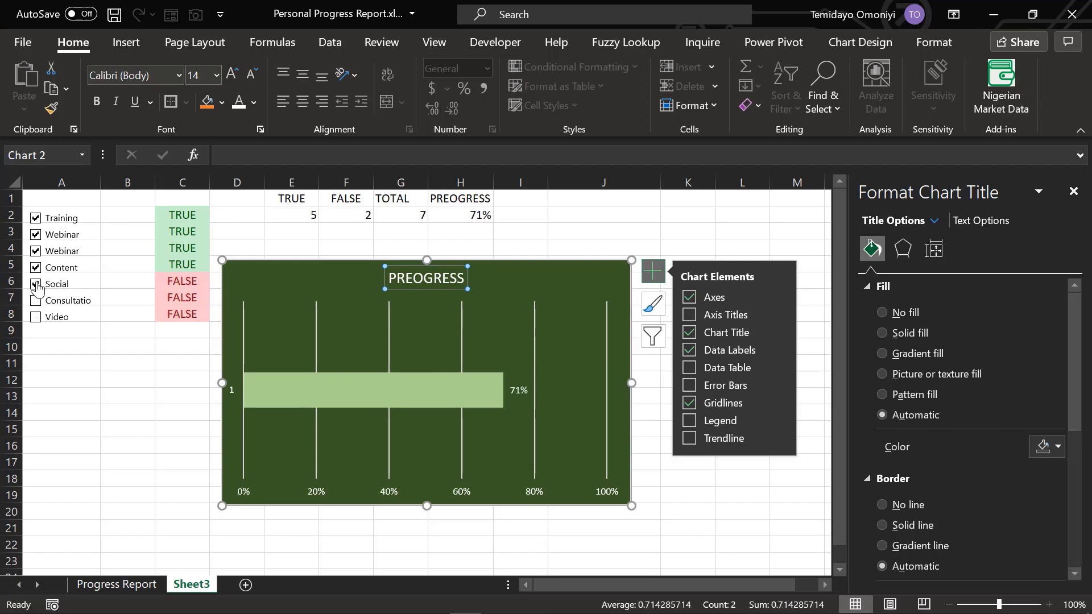
pyautogui.click(35, 268)
pyautogui.click(35, 250)
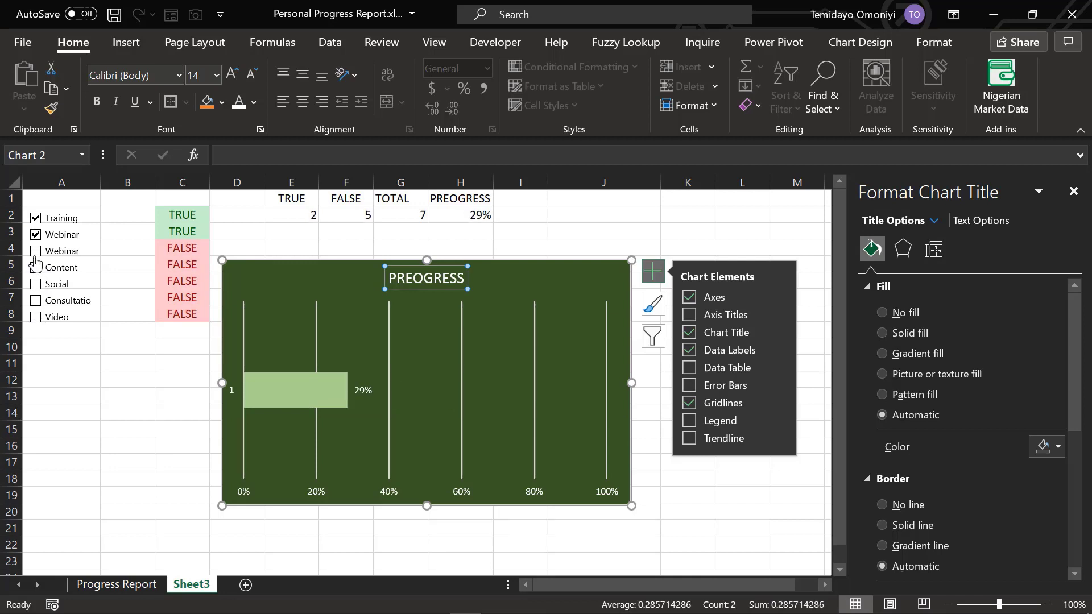
pyautogui.press('Escape')
# - Tick the Video, row 7, Social, Content and row 4 Webinar tasks again
pyautogui.click(35, 317)
pyautogui.click(36, 300)
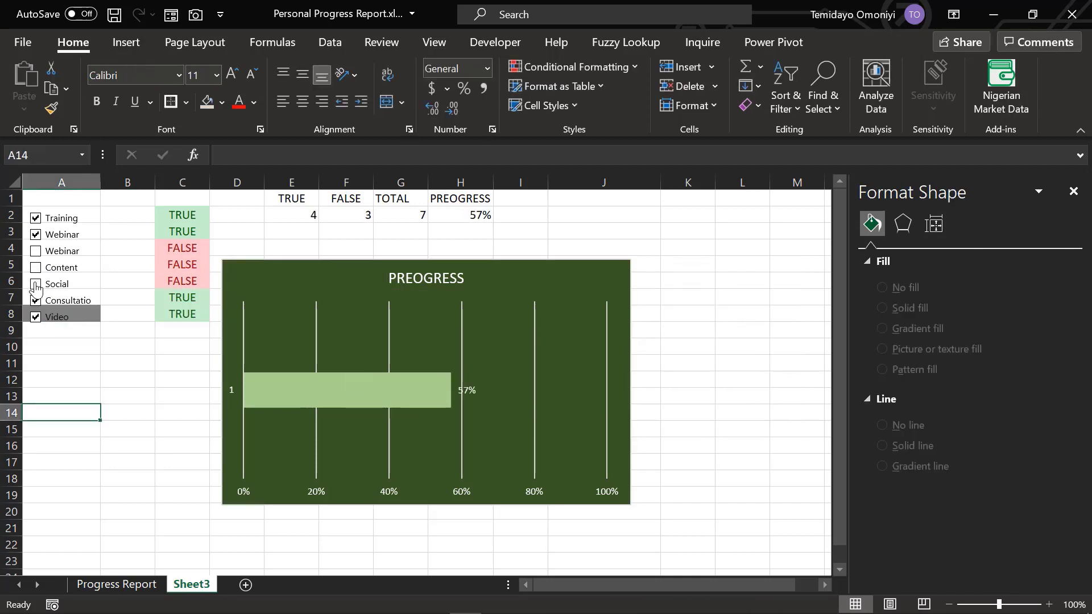
pyautogui.click(35, 284)
pyautogui.click(36, 267)
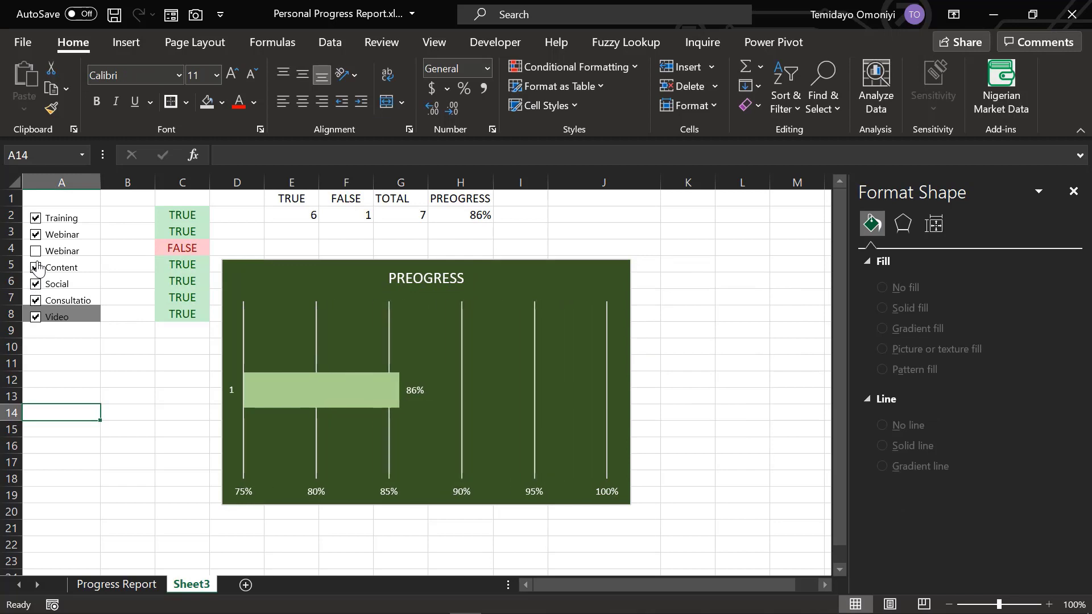
pyautogui.click(35, 251)
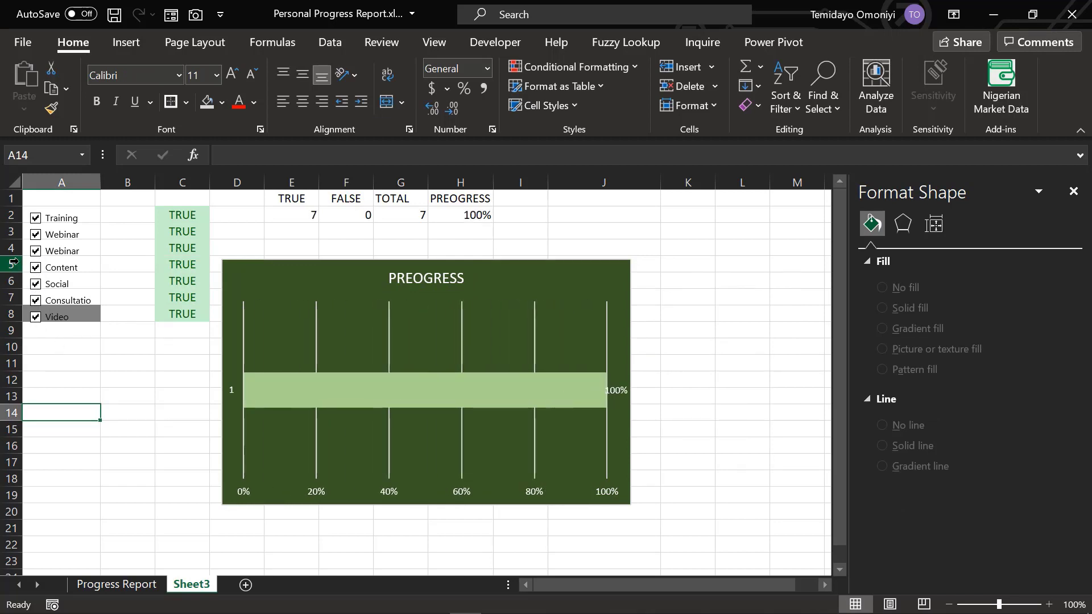
# - Untick Training, both Webinars, Content, Social and row 7, leaving only Video at 14%
pyautogui.click(35, 221)
pyautogui.click(36, 235)
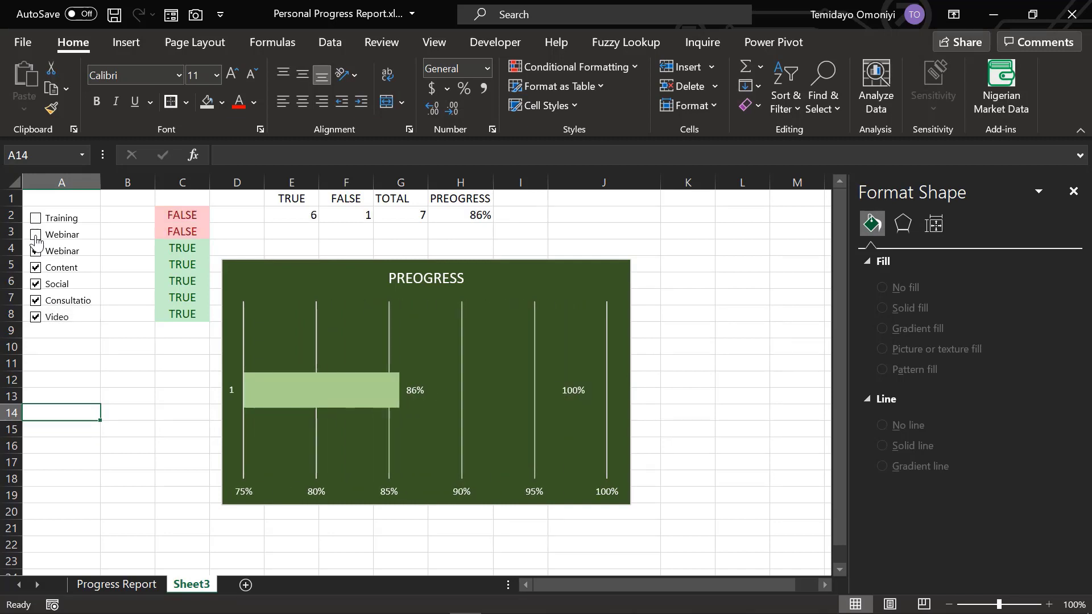
pyautogui.click(35, 251)
pyautogui.click(35, 267)
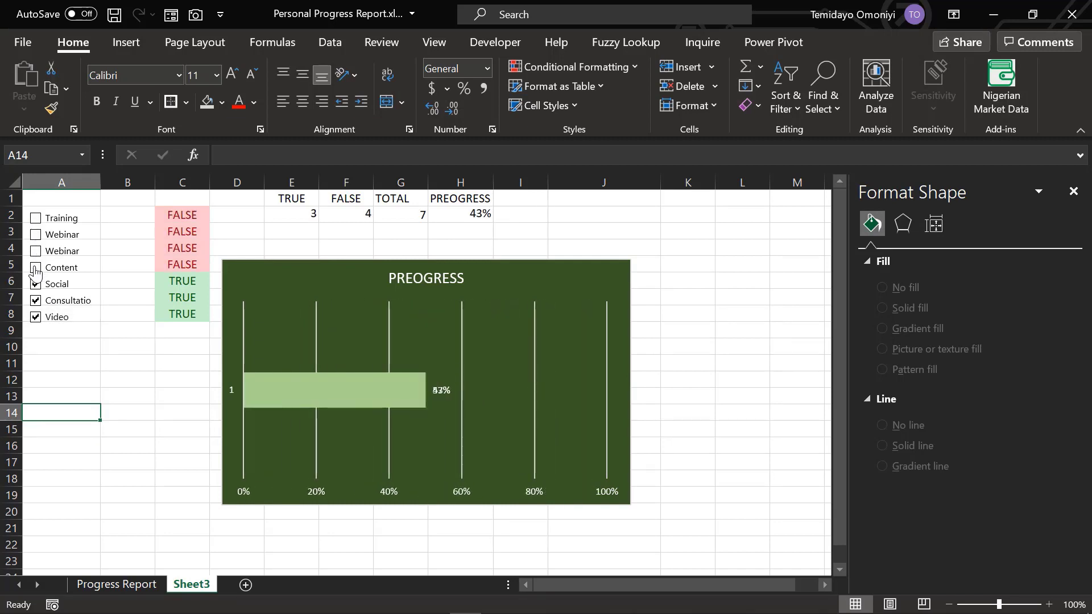
pyautogui.click(35, 284)
pyautogui.click(35, 301)
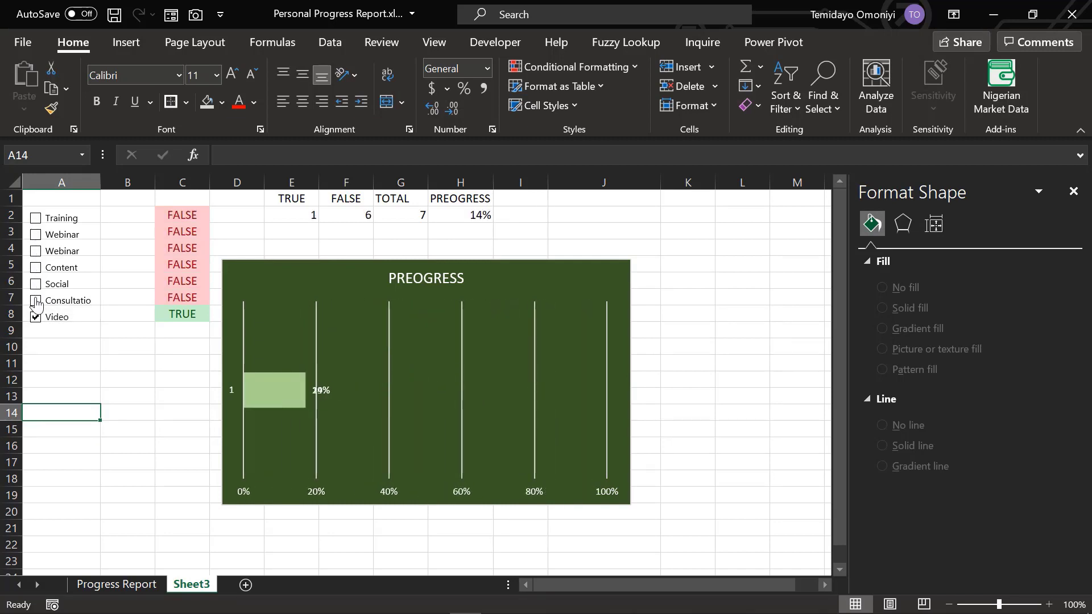